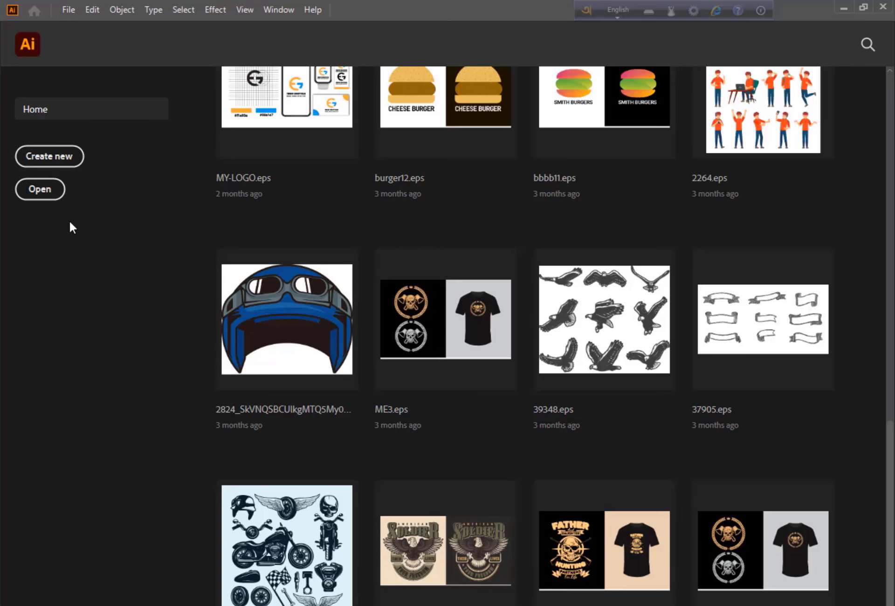
Set the new document to inches, 3.5 in wide, with 0.125 in bleed on all sides.
left_click(66, 157)
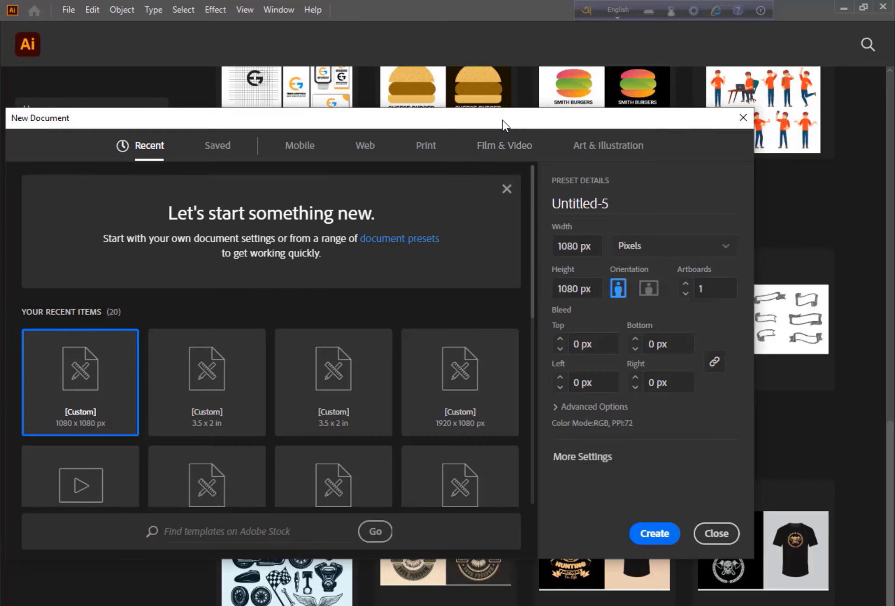
left_click_drag(503, 120, 303, 137)
left_click(451, 266)
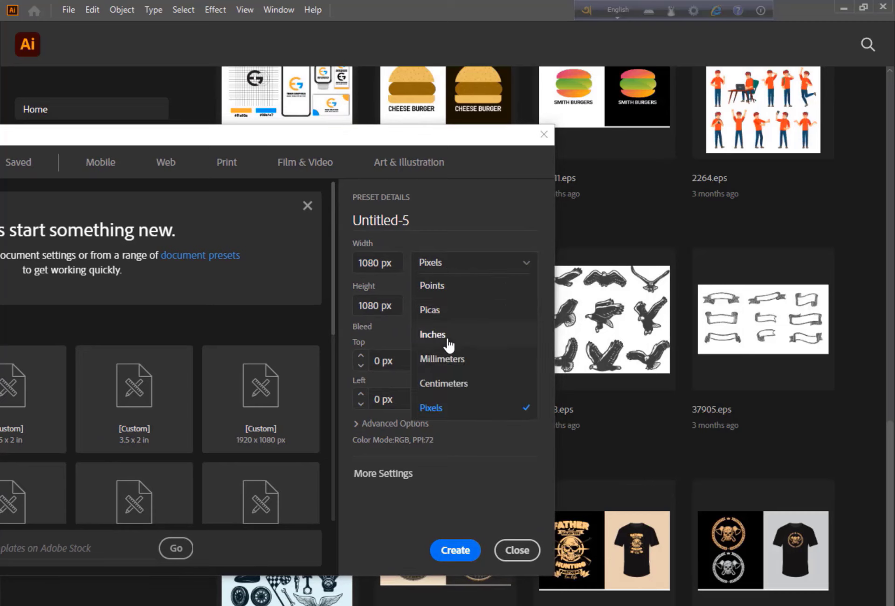
left_click(438, 333)
left_click(348, 262)
type("3.5")
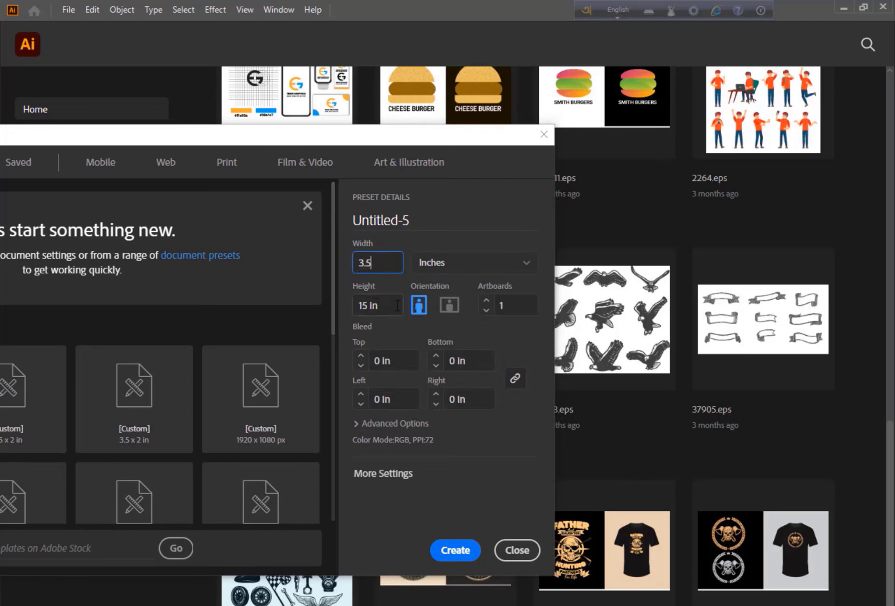
key("Tab")
key("Tab")
type("0.125")
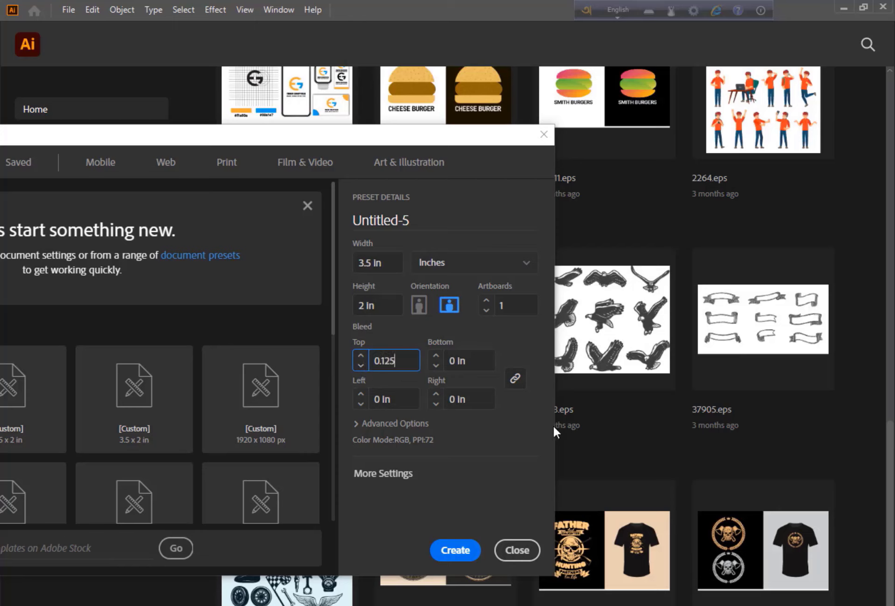
left_click(460, 435)
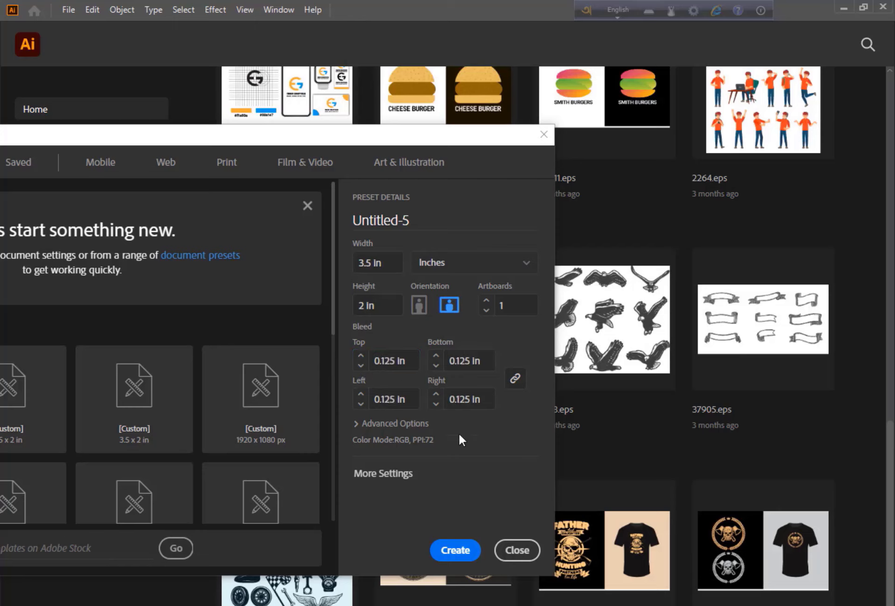
In Advanced Options, set raster effects to High (300 ppi) and keep the default preview mode.
left_click(364, 425)
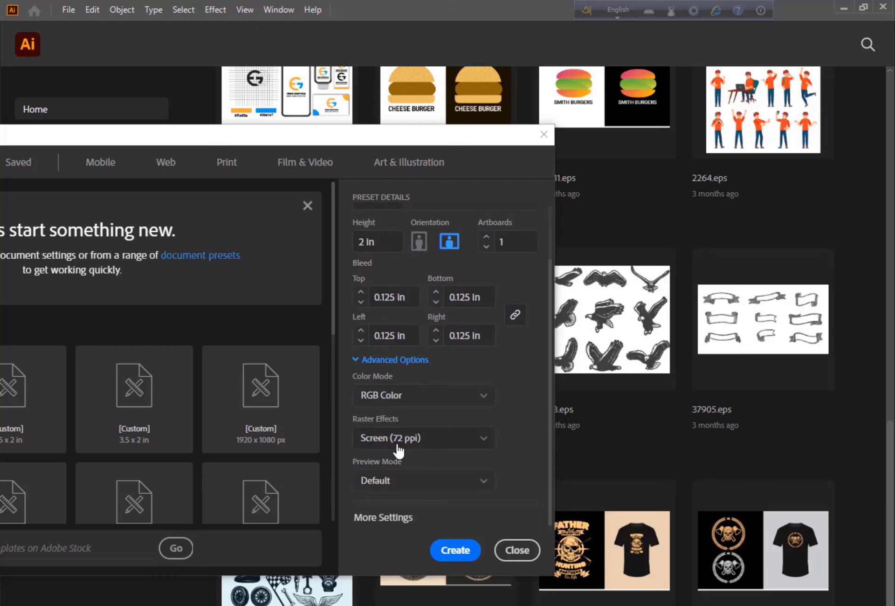
left_click(451, 441)
left_click(514, 243)
type("2")
left_click(416, 448)
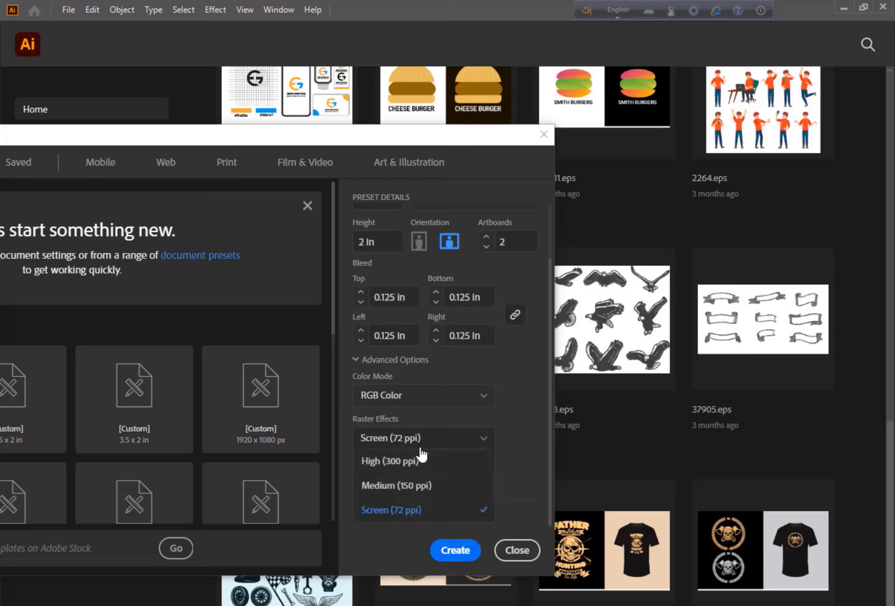
left_click(424, 461)
left_click(426, 481)
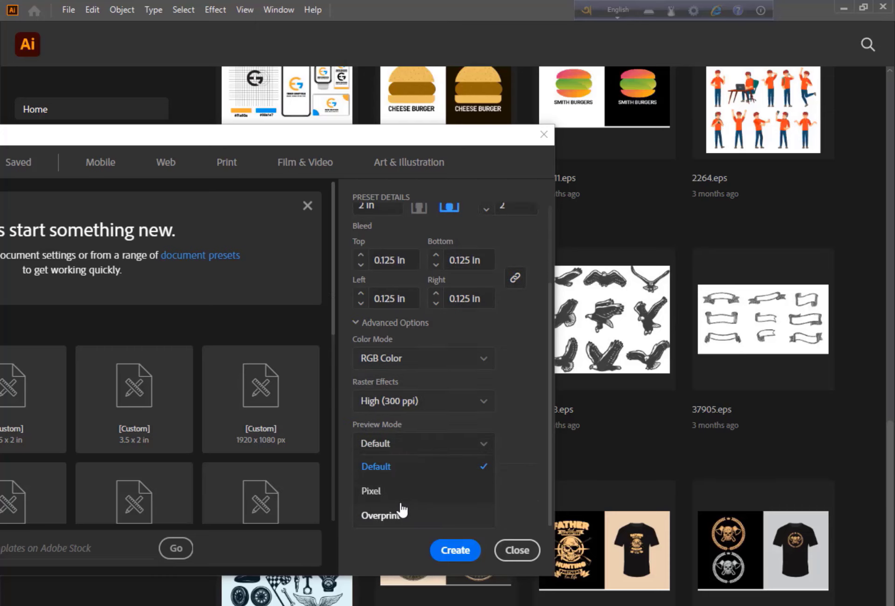
left_click(501, 420)
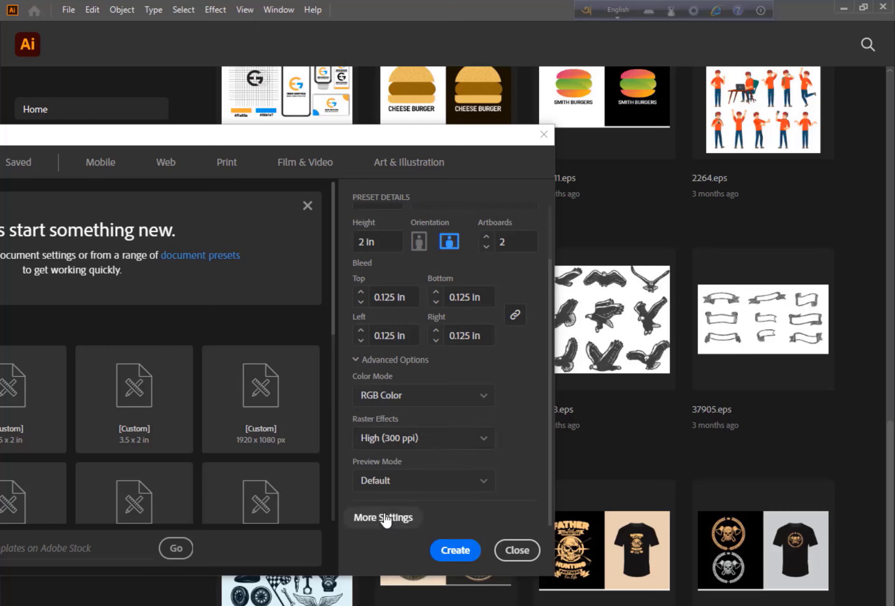
Try CMYK color mode, then return to RGB and Screen (72 ppi) raster effects.
left_click(417, 397)
left_click(410, 439)
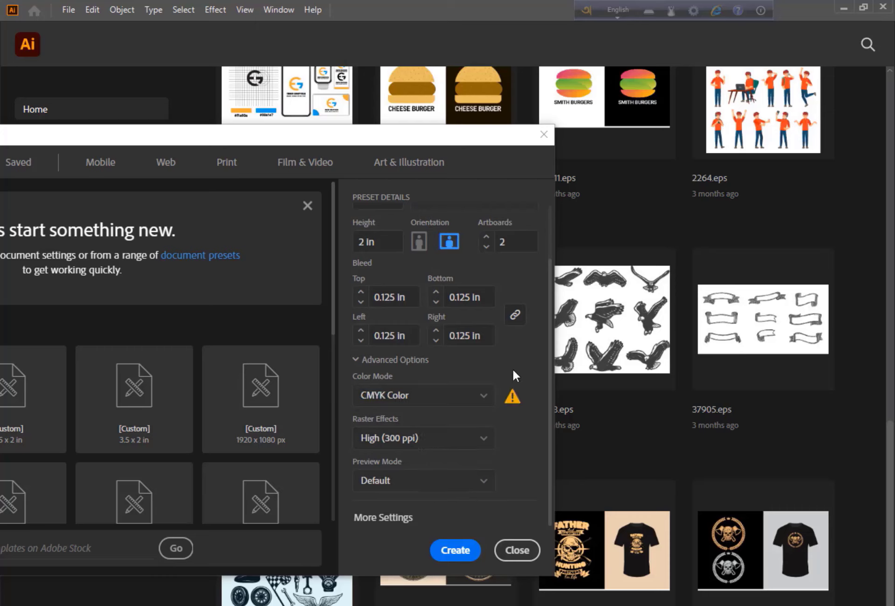
left_click(461, 400)
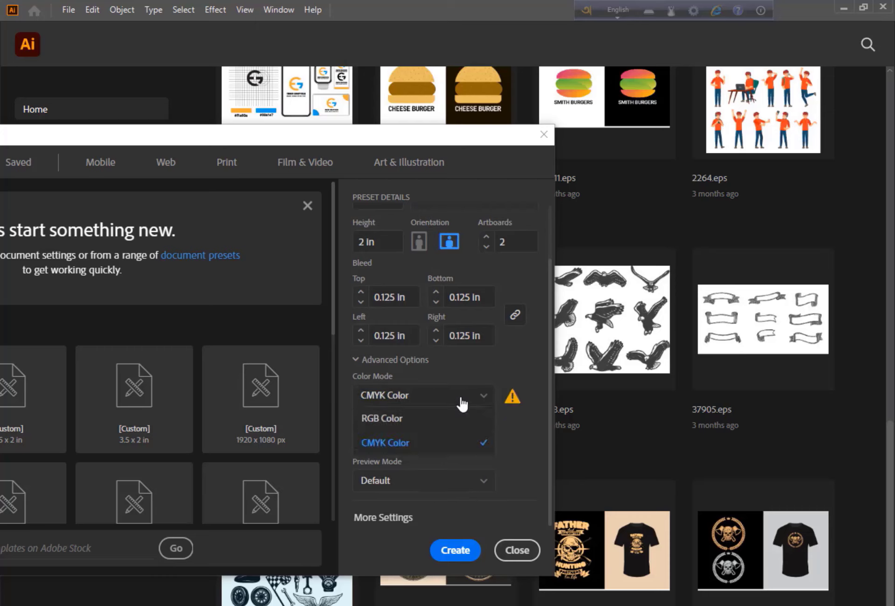
left_click(474, 419)
left_click(467, 438)
left_click(438, 510)
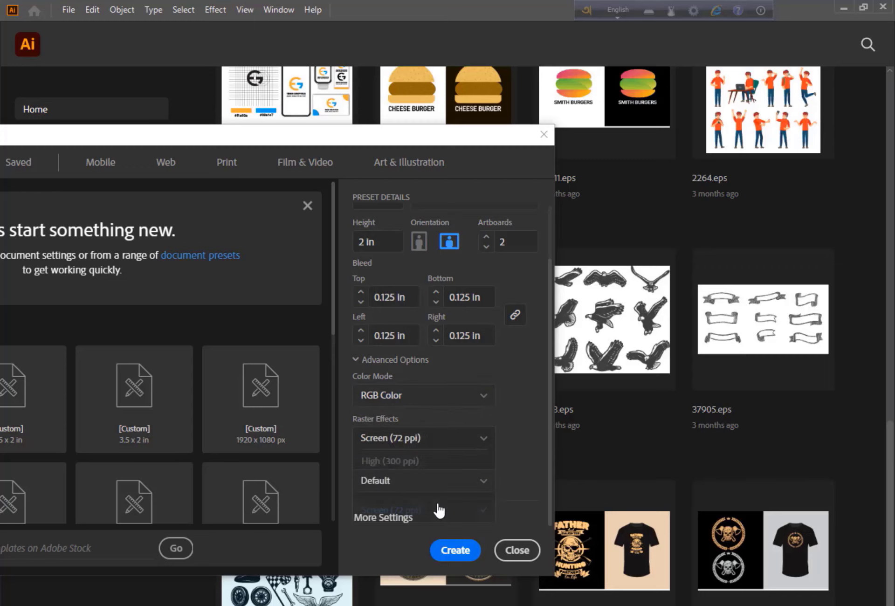
scroll(448, 371, "up", 2)
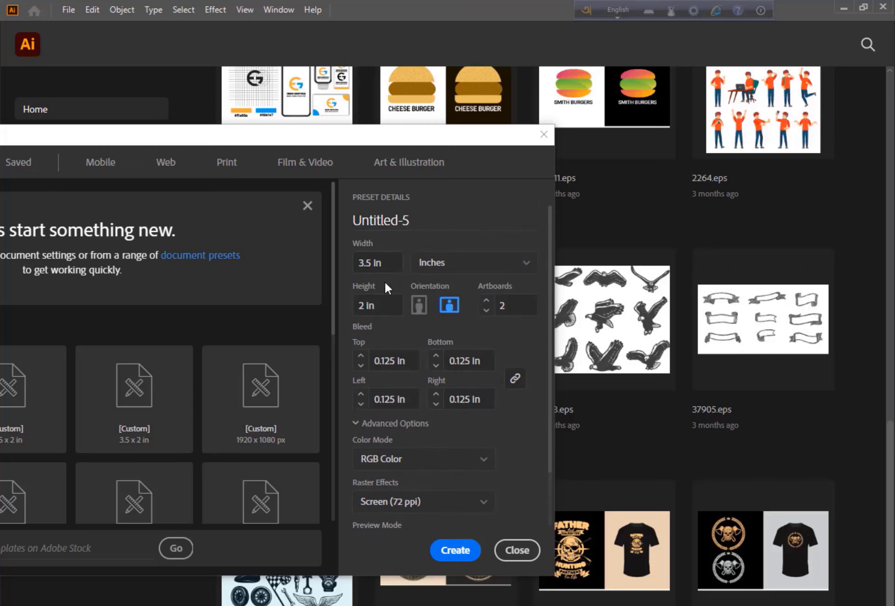
Create the two-artboard document, zoom in, and set the stroke to None.
left_click(446, 551)
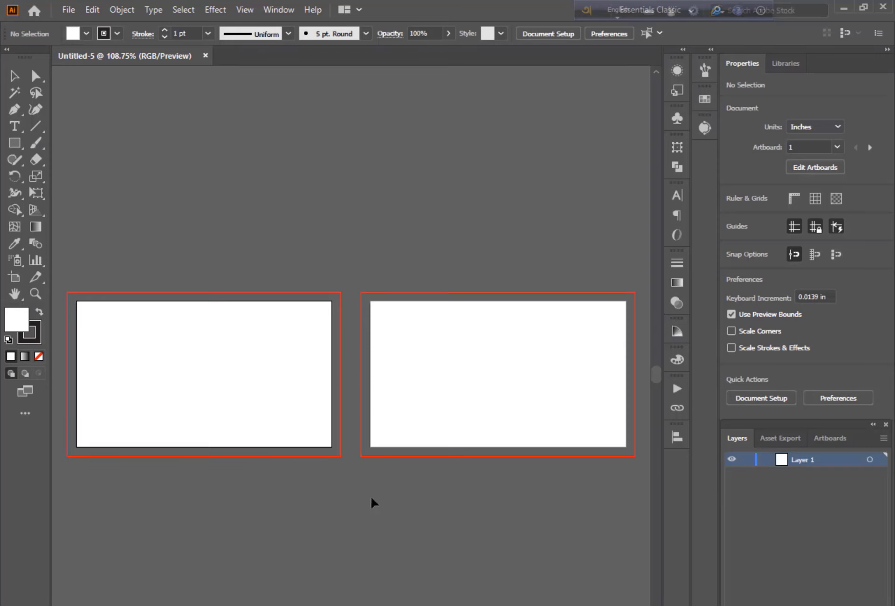
key("ctrl+equal")
key("ctrl+equal")
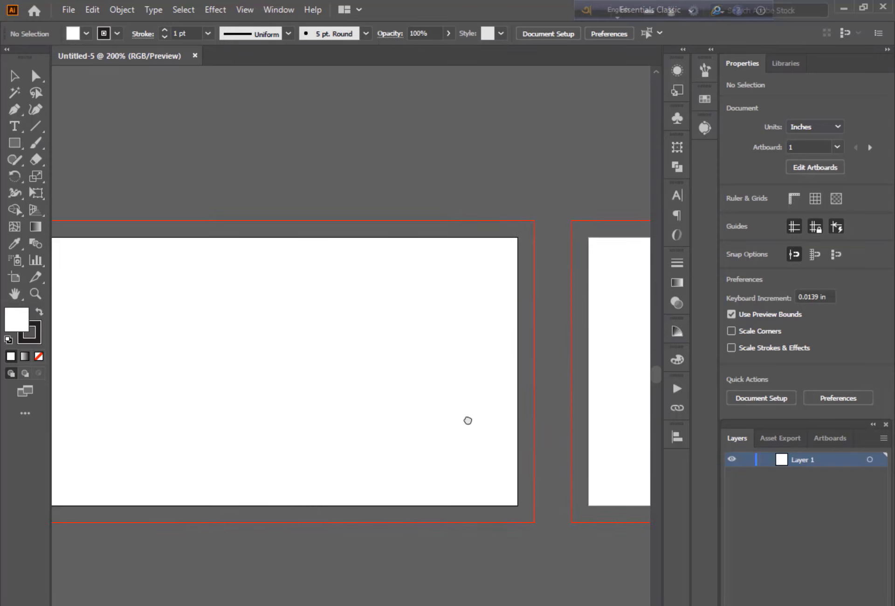
left_click(39, 356)
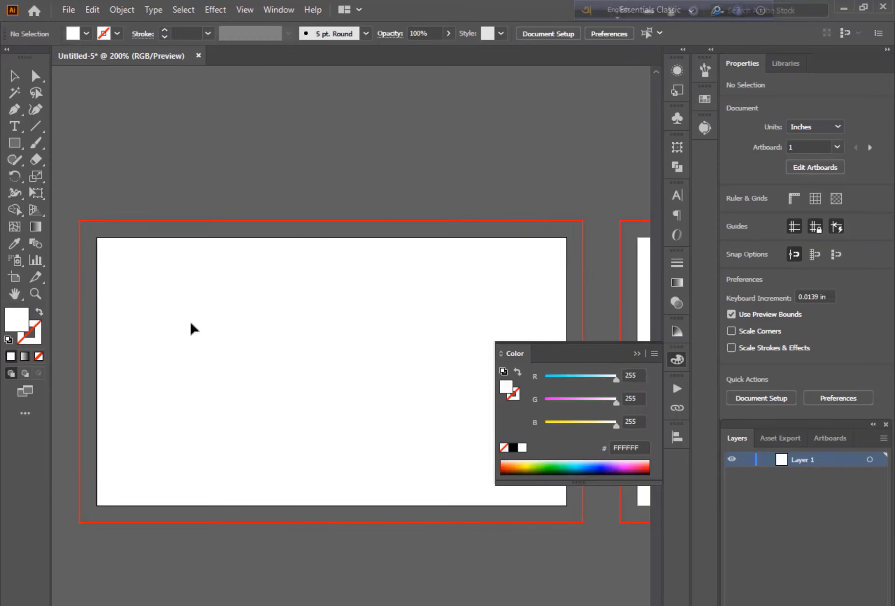
left_click(637, 355)
Draw a 3.75 × 2.25 in rectangle covering artboard 1 out to its bleed edge, then reselect it.
left_click(15, 143)
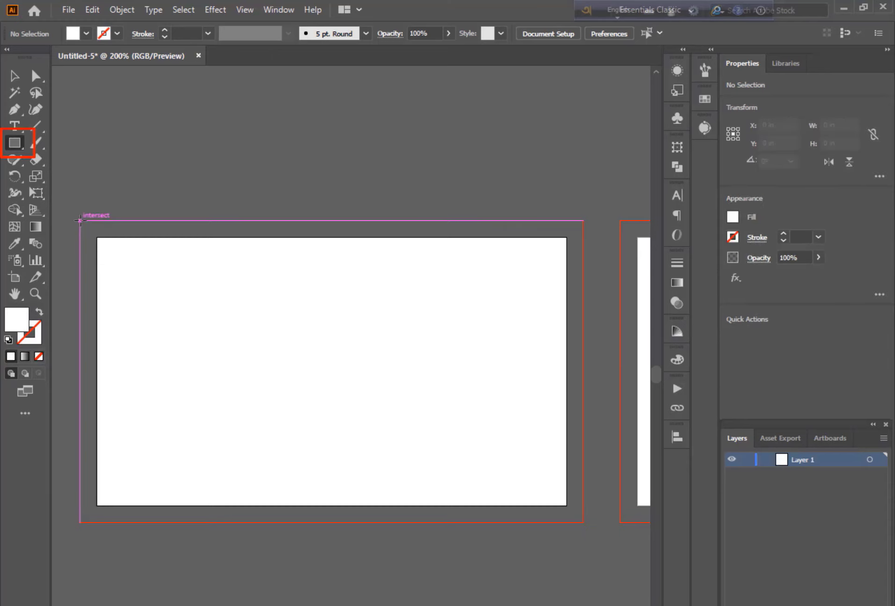
mouse_move(80, 220)
left_mouse_down()
mouse_move(226, 363)
mouse_move(584, 522)
left_mouse_up()
key("v")
left_click(102, 110)
left_click(184, 270)
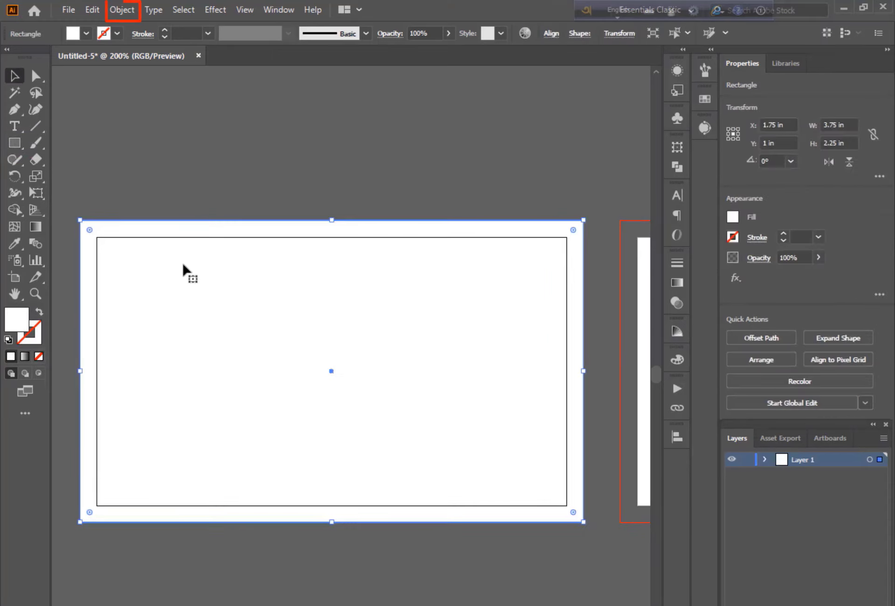
left_click(122, 10)
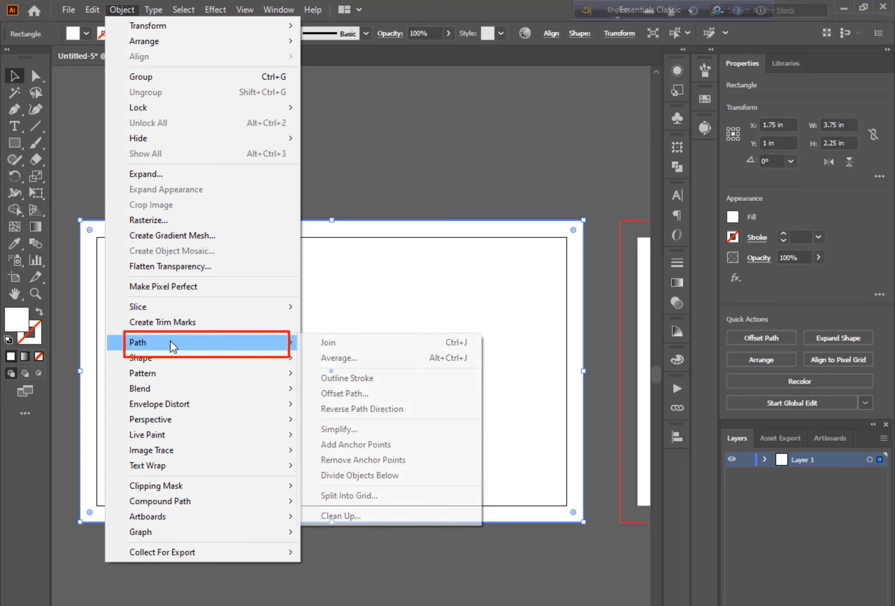
mouse_move(203, 343)
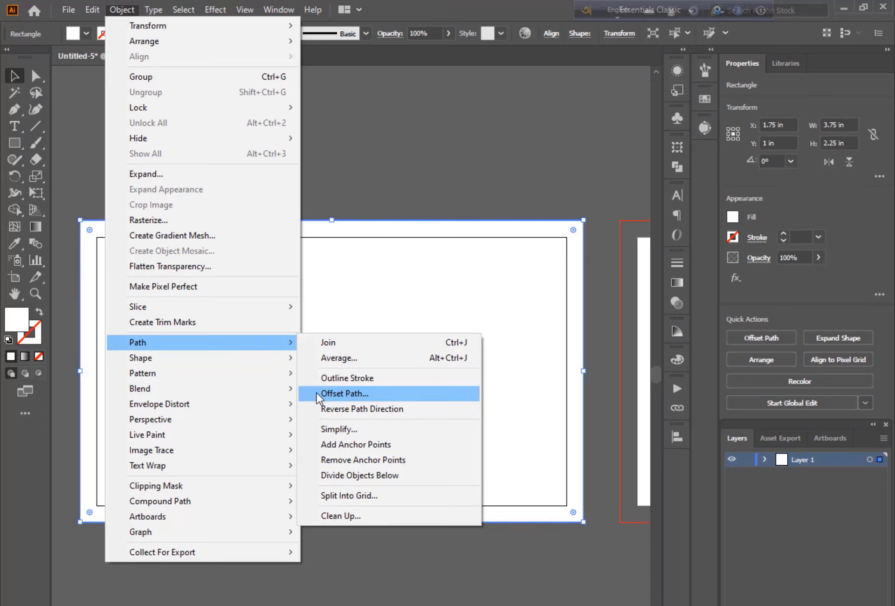
Offset the bleed rectangle inward by -0.25 in to create an inset copy.
left_click(349, 394)
type("-0.25")
left_click(237, 382)
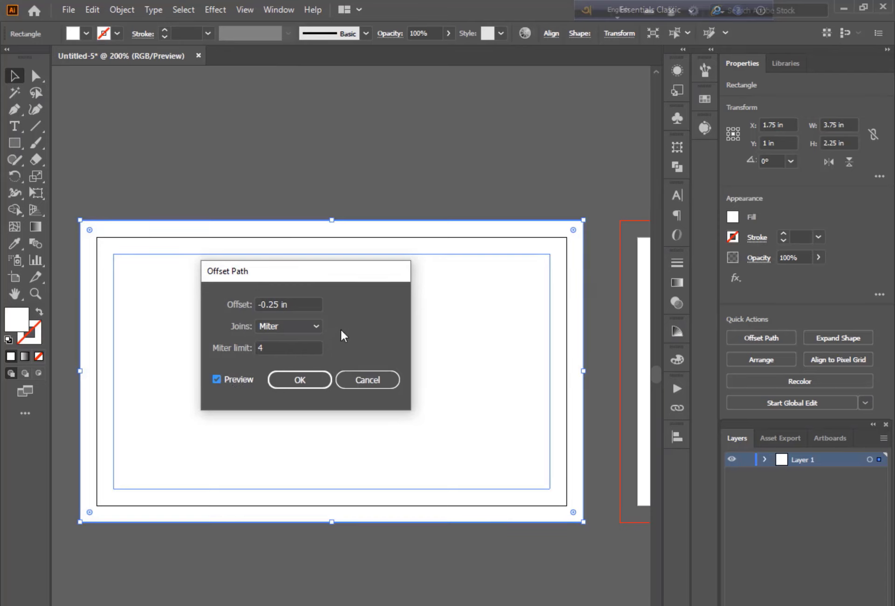
left_click(295, 304)
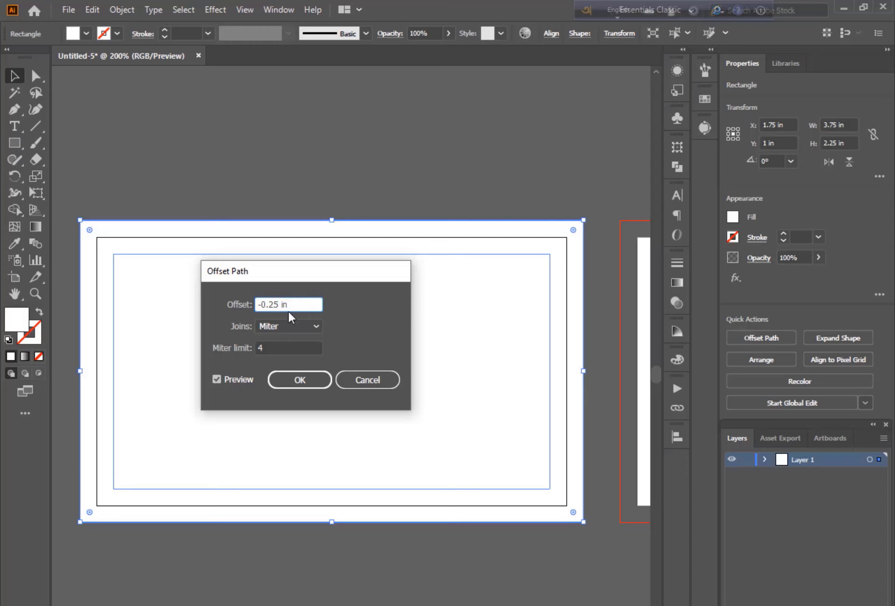
left_click(288, 383)
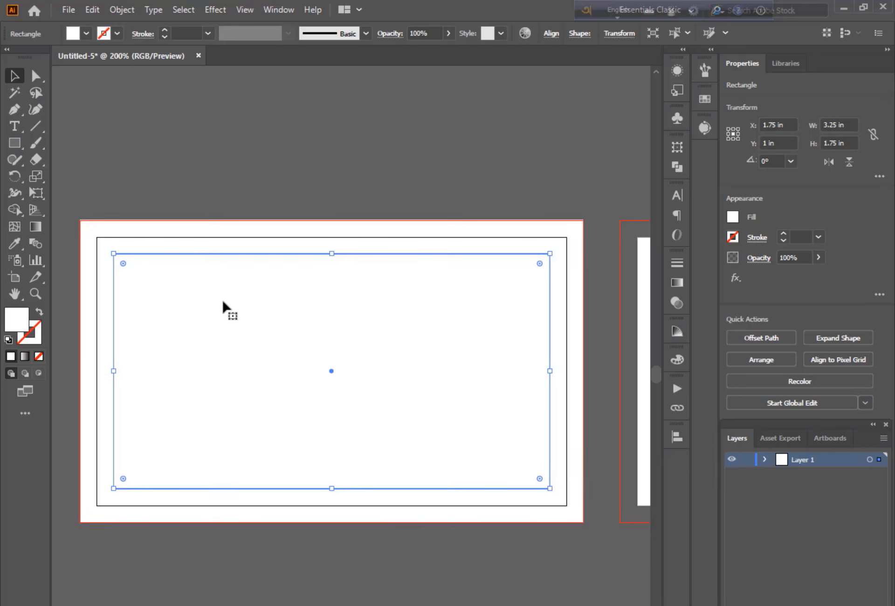
Convert the inset rectangle into a safe-area guide and reselect the outer bleed rectangle.
right_click(229, 300)
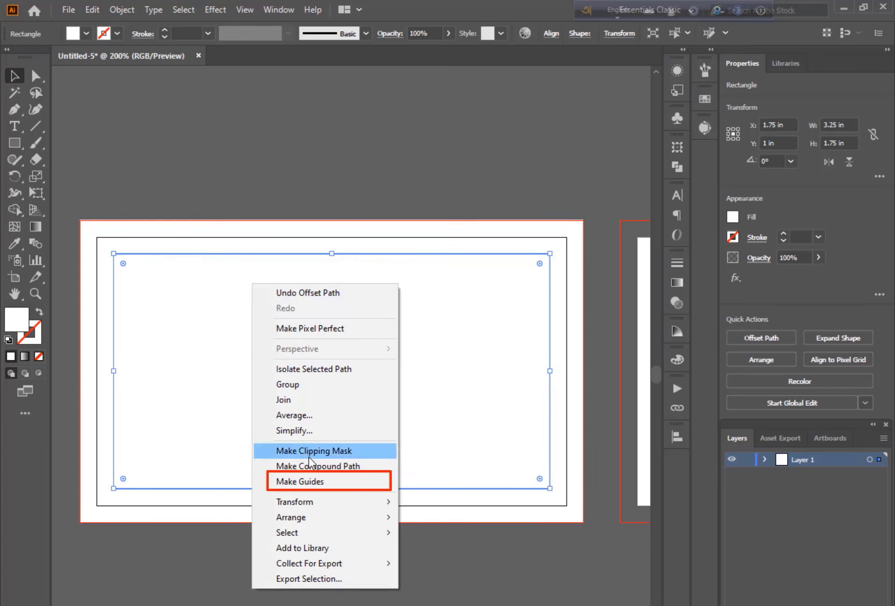
left_click(338, 484)
left_click(288, 384)
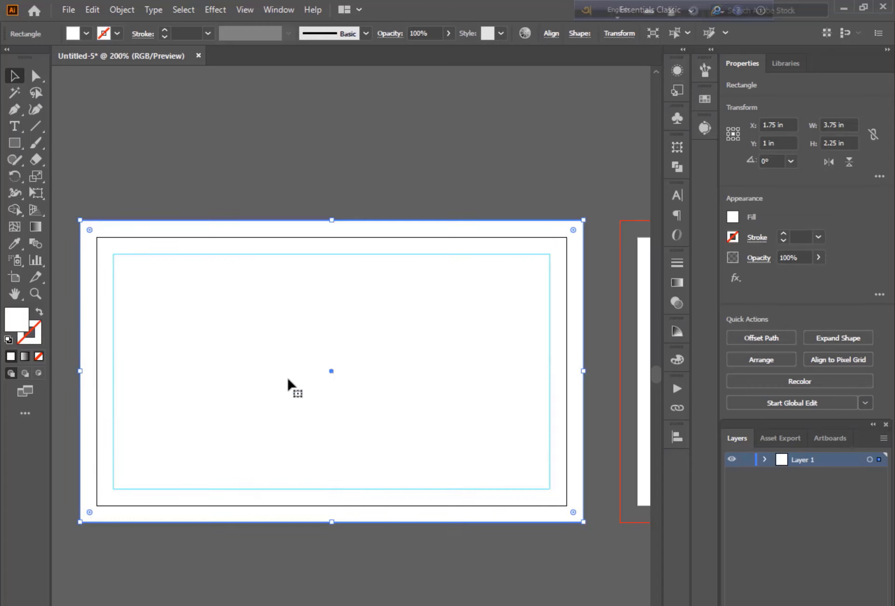
scroll(149, 406, "down", 2)
Alt-drag a copy of the bleed rectangle and guide onto artboard 2, then centre the view there.
key("alt")
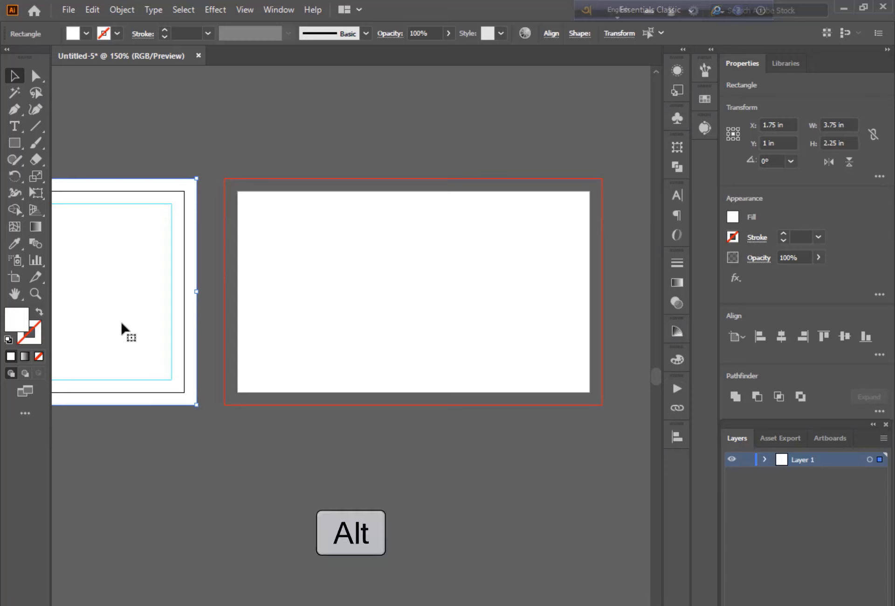
left_click_drag(133, 318, 523, 300)
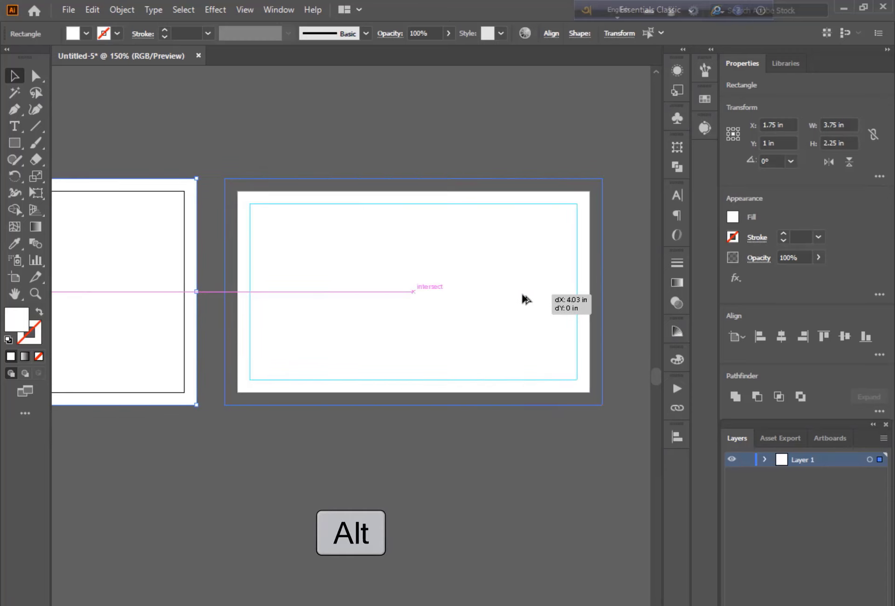
left_click_drag(522, 299, 522, 299)
left_click(411, 461)
left_click_drag(411, 461, 490, 472)
key("ctrl+plus")
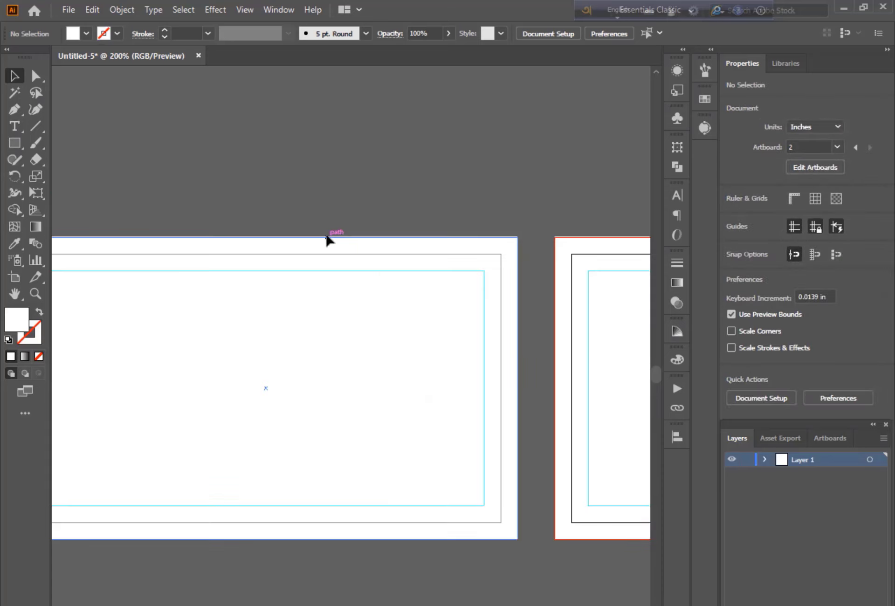
left_click_drag(289, 196, 345, 181)
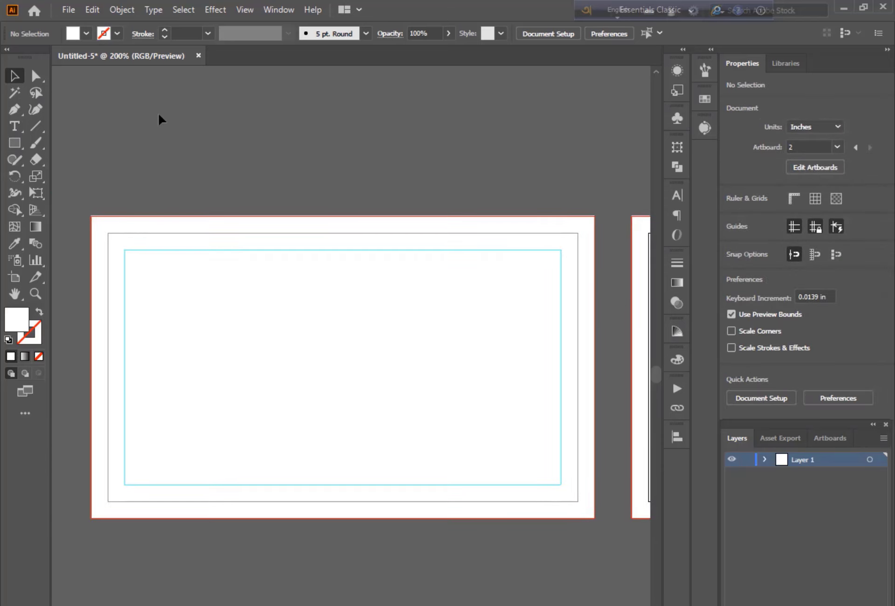
Place the Home, globe and envelope symbols from the Web Icons library onto the card.
left_click(275, 10)
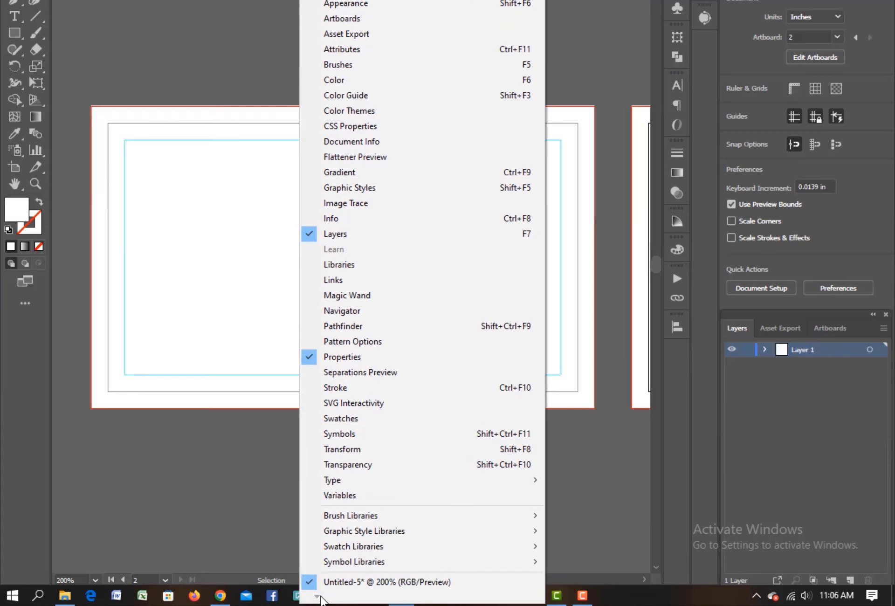
mouse_move(420, 563)
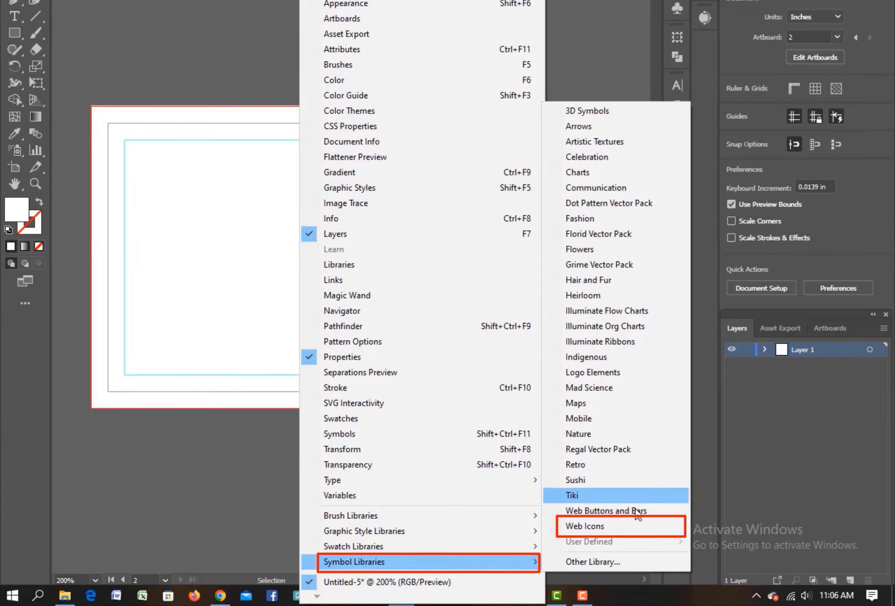
left_click(634, 525)
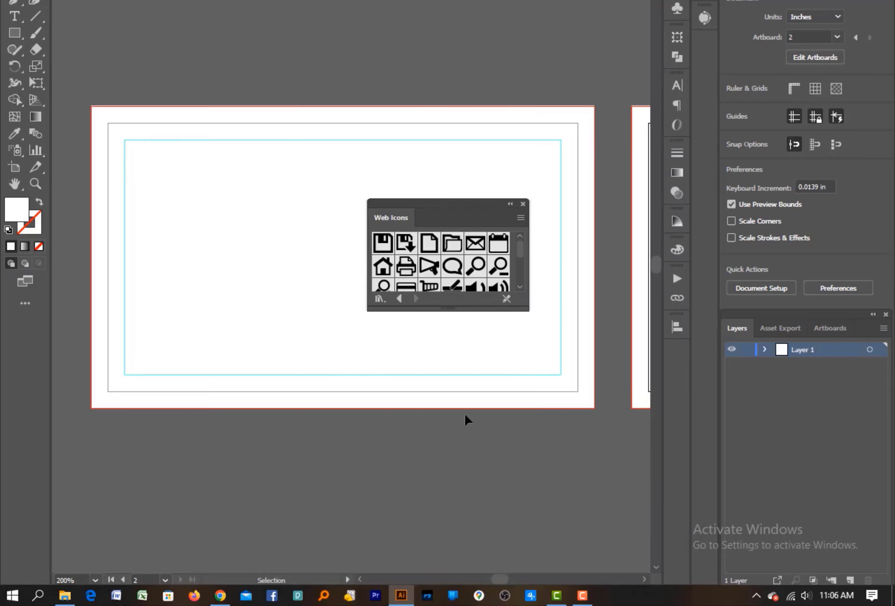
left_click_drag(445, 311, 447, 443)
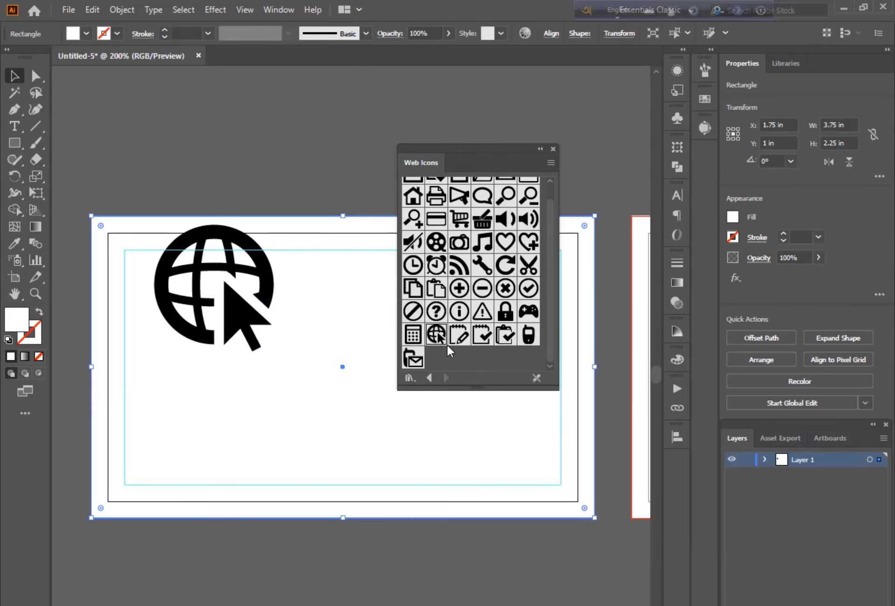
left_click_drag(414, 206, 235, 417)
scroll(507, 280, "down", 1)
scroll(507, 280, "up", 1)
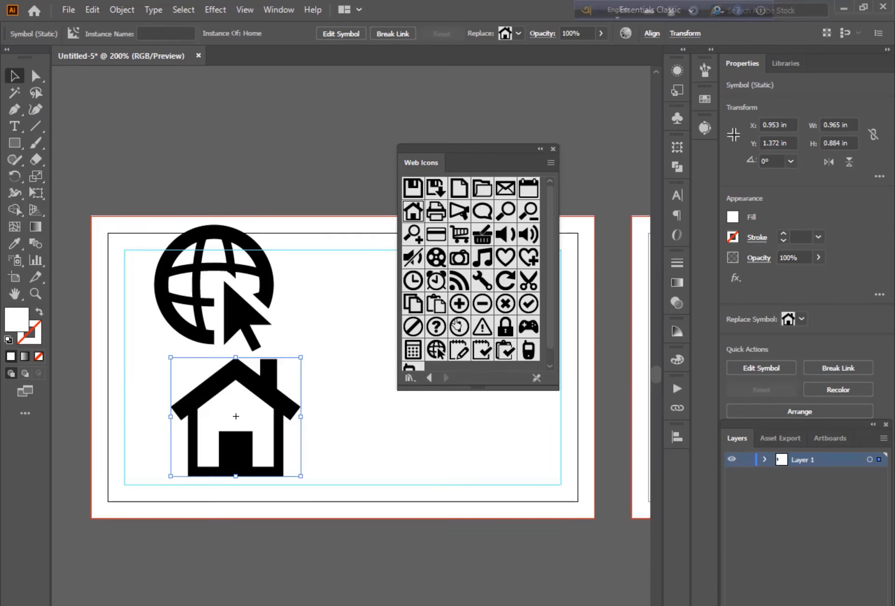
left_click_drag(507, 194, 340, 291)
left_click(418, 568)
scroll(524, 348, "down", 1)
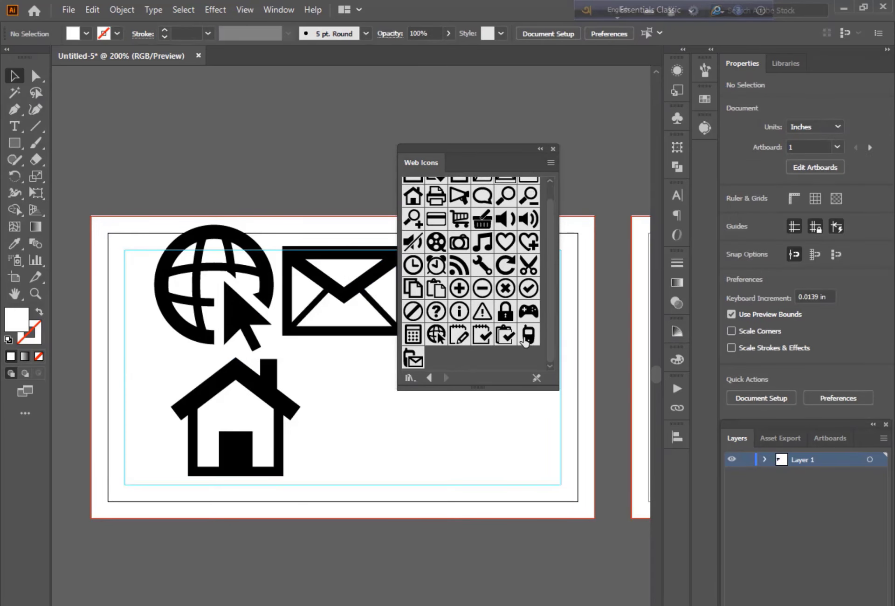
Add the phone symbol from the Mobile symbol library and close the library.
left_click(429, 377)
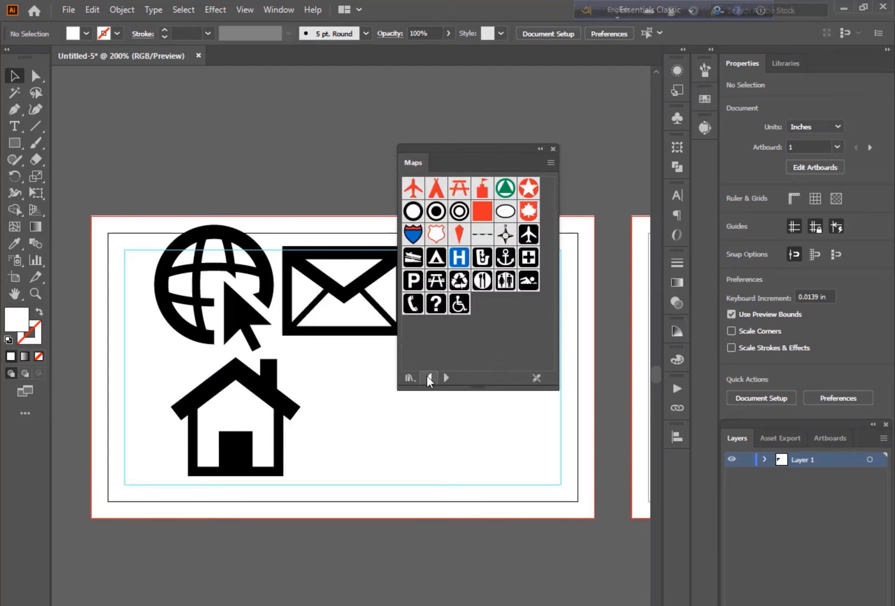
left_click(429, 377)
scroll(461, 345, "down", 2)
scroll(484, 357, "down", 3)
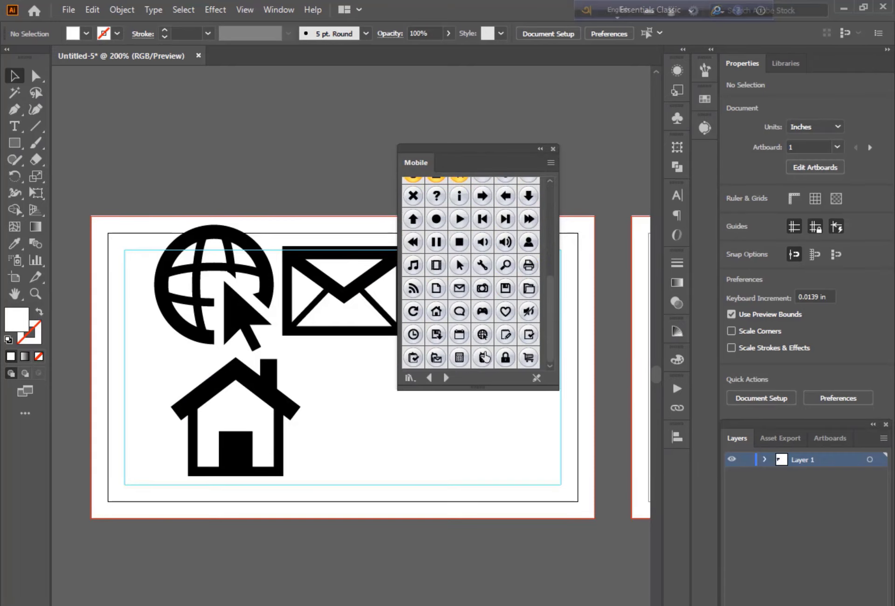
left_click_drag(484, 358, 371, 412)
left_click(553, 149)
Shrink the icons, stack house, globe and phone at the card's left, and delete the envelope.
key("ctrl+a")
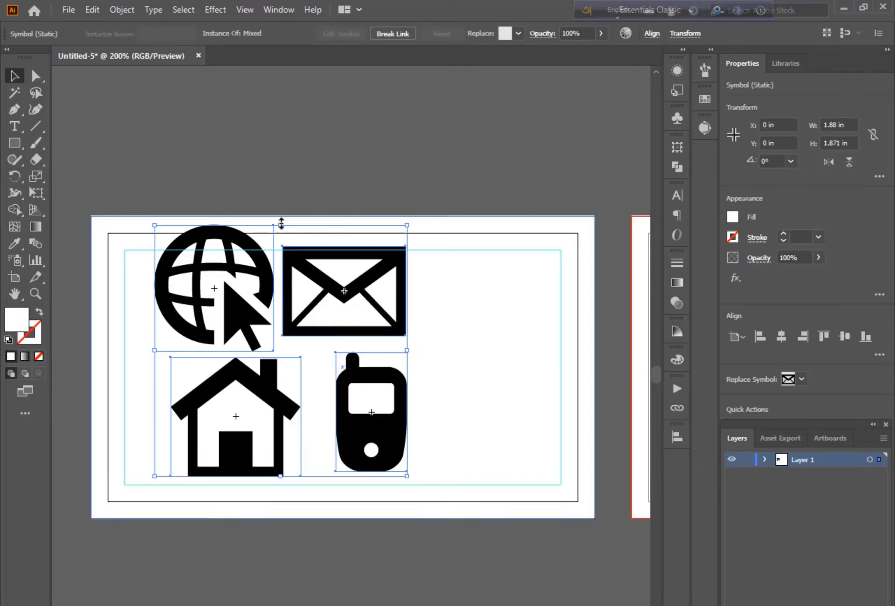
left_click_drag(281, 224, 281, 438)
key("ctrl+equal")
key("ctrl+equal")
key("ctrl+equal")
left_click(250, 188)
mouse_move(341, 326)
left_mouse_down()
mouse_move(204, 286)
mouse_move(206, 366)
left_mouse_up()
left_click(344, 287)
mouse_move(344, 287)
left_mouse_down()
mouse_move(289, 383)
mouse_move(215, 434)
left_mouse_up()
left_click_drag(386, 262, 206, 464)
left_click(242, 494)
mouse_move(402, 326)
left_mouse_down()
mouse_move(210, 534)
mouse_move(202, 474)
left_mouse_up()
key("Delete")
Centre the house, globe and phone icons on one vertical axis.
key("ctrl+a")
left_click(677, 437)
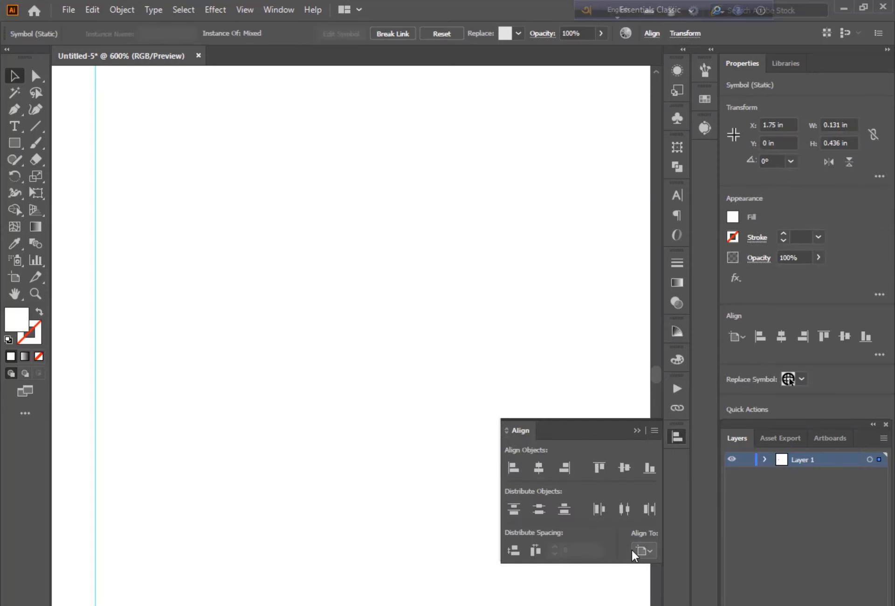
left_click(641, 550)
left_click(667, 566)
left_click(540, 510)
left_click(392, 565)
Type a 6 pt 'Your location her' line beside the house icon and duplicate it below.
key("t")
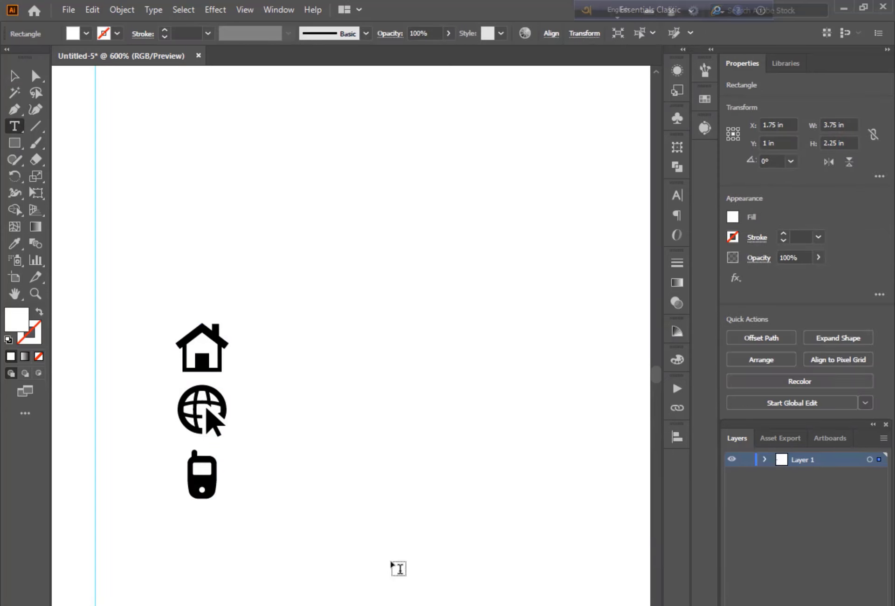
left_click(254, 359)
key("BackSpace")
left_click(792, 371)
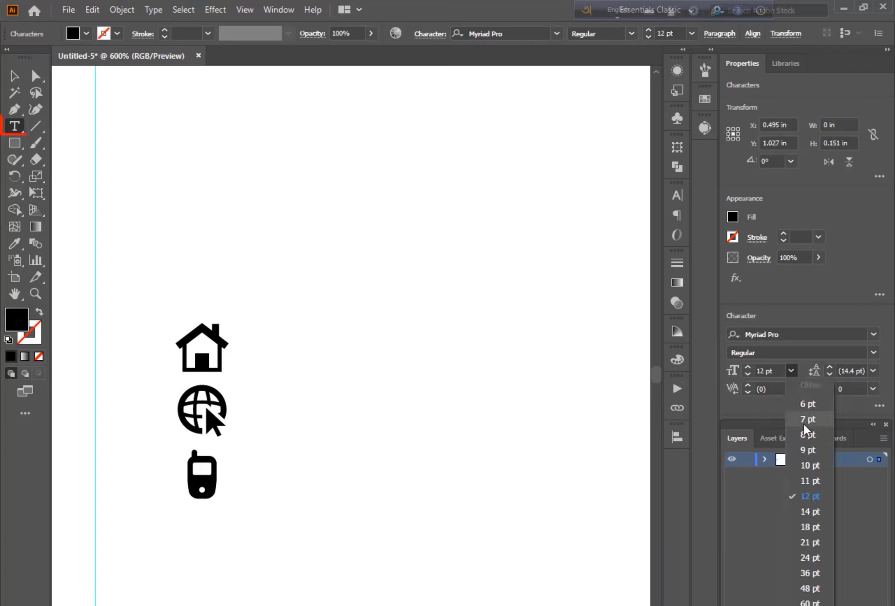
left_click(808, 404)
type("Your lo")
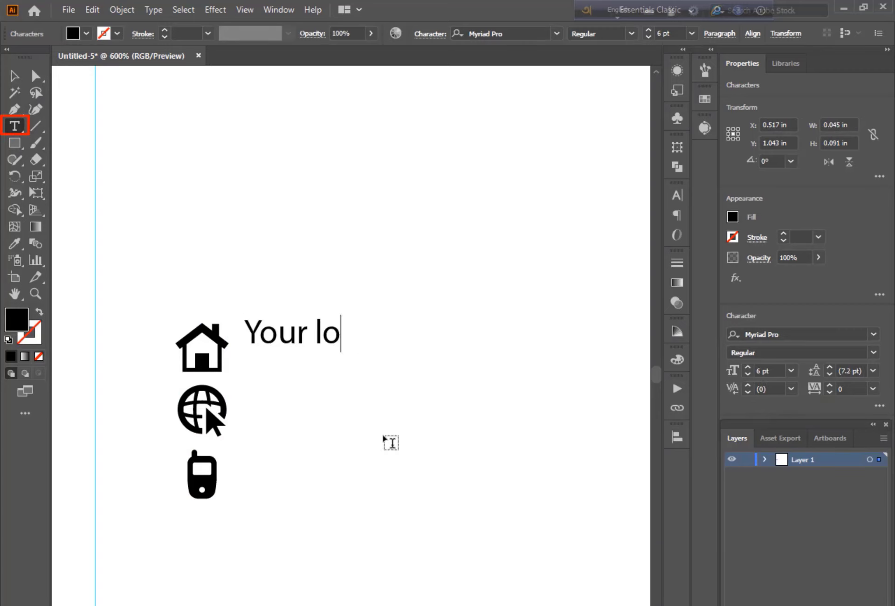
type("cation here")
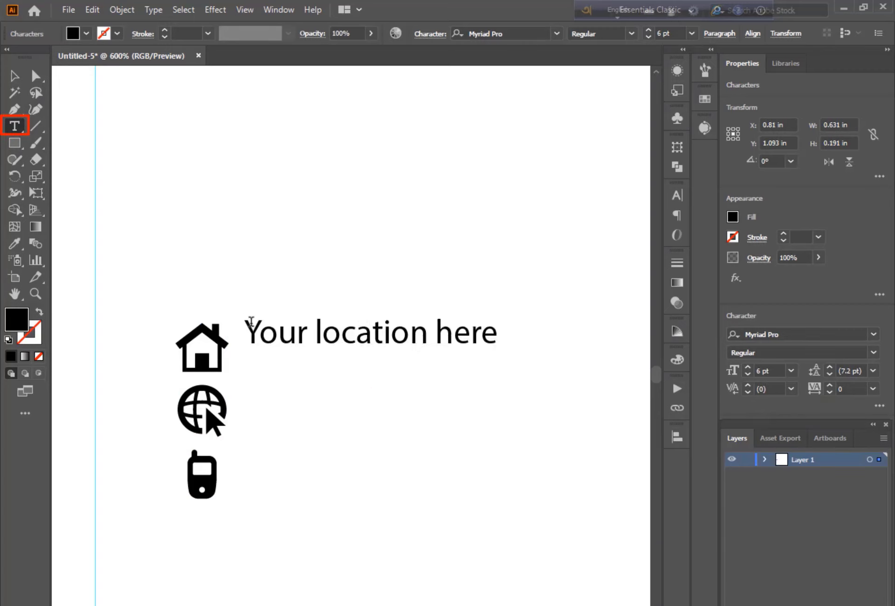
key("ctrl+a")
key("ctrl+c")
key("Right")
key("Return")
key("ctrl+v")
key("Escape")
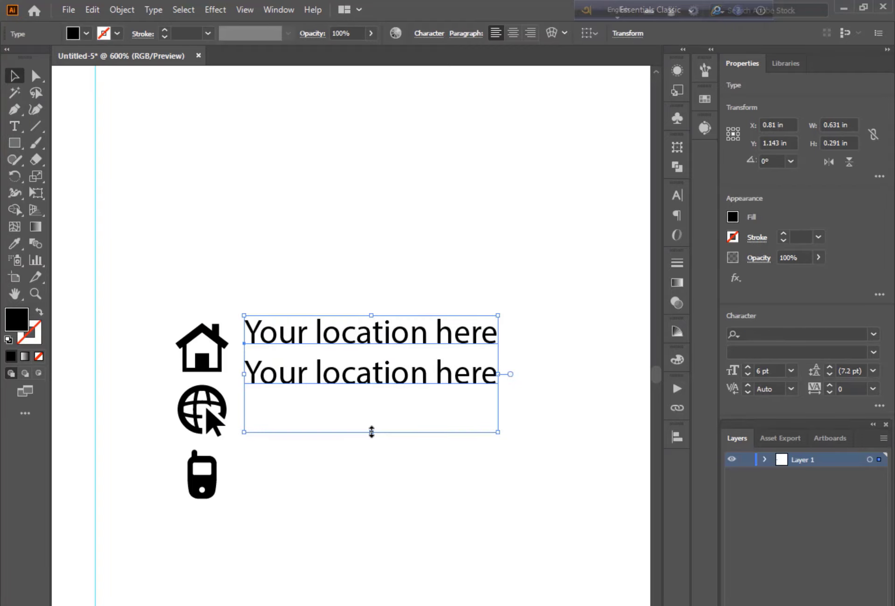
Set the location text to Roboto Bold.
left_click(797, 334)
type("roboto")
key("Return")
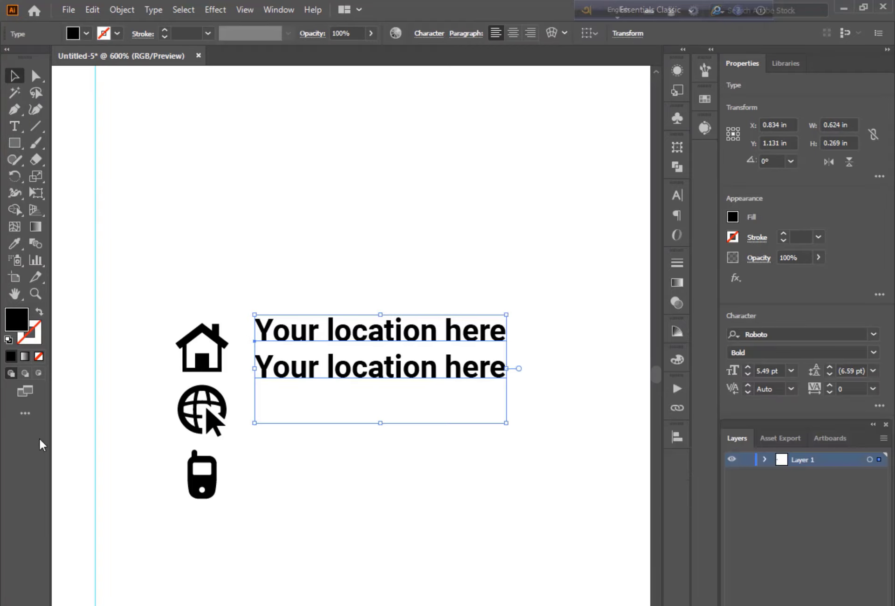
key("t")
left_click_drag(344, 368, 344, 435)
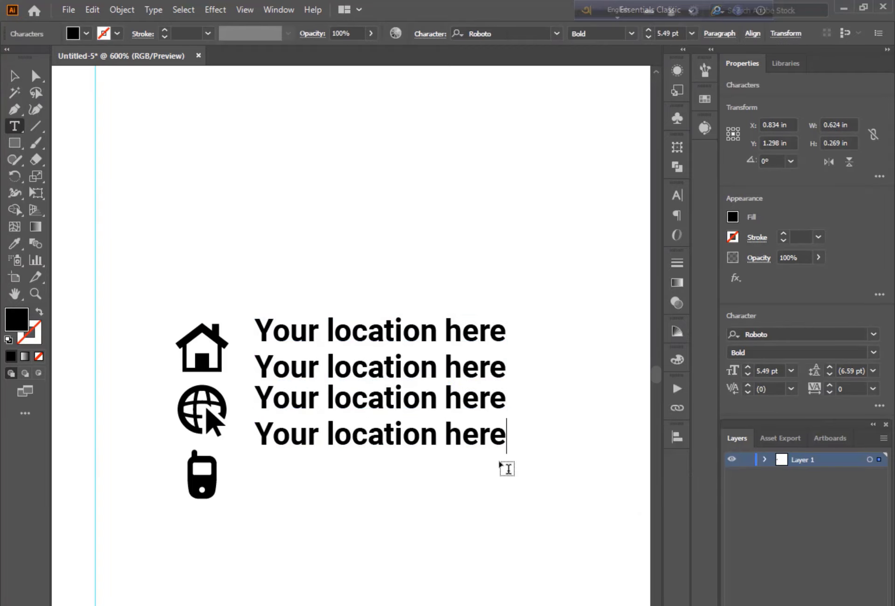
key("ctrl+z")
type("youremai")
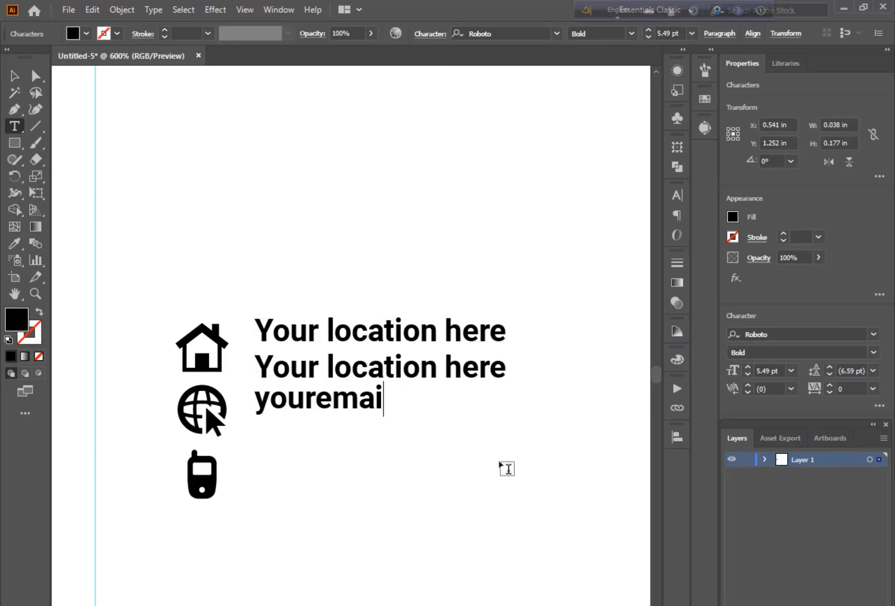
type("l@gmail.com")
key("Return")
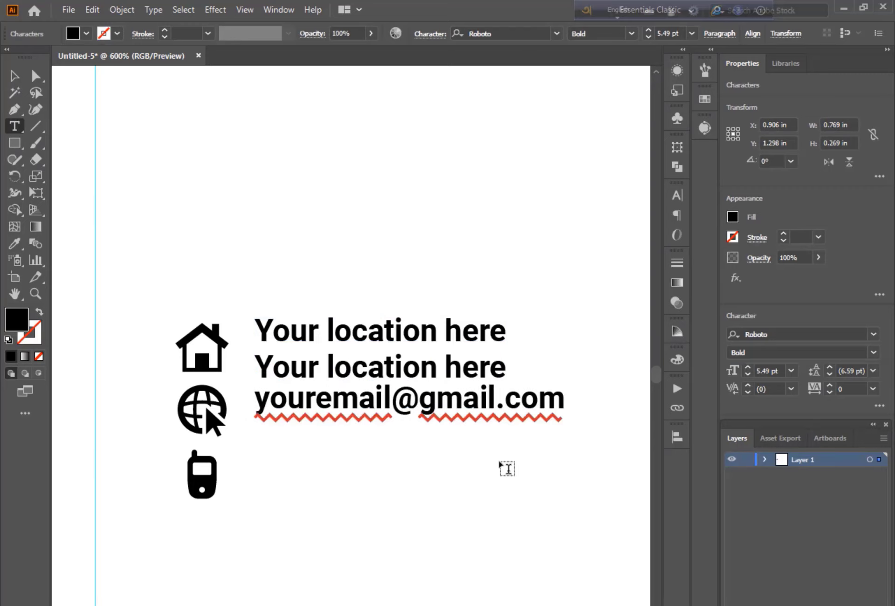
type("www.website.com ")
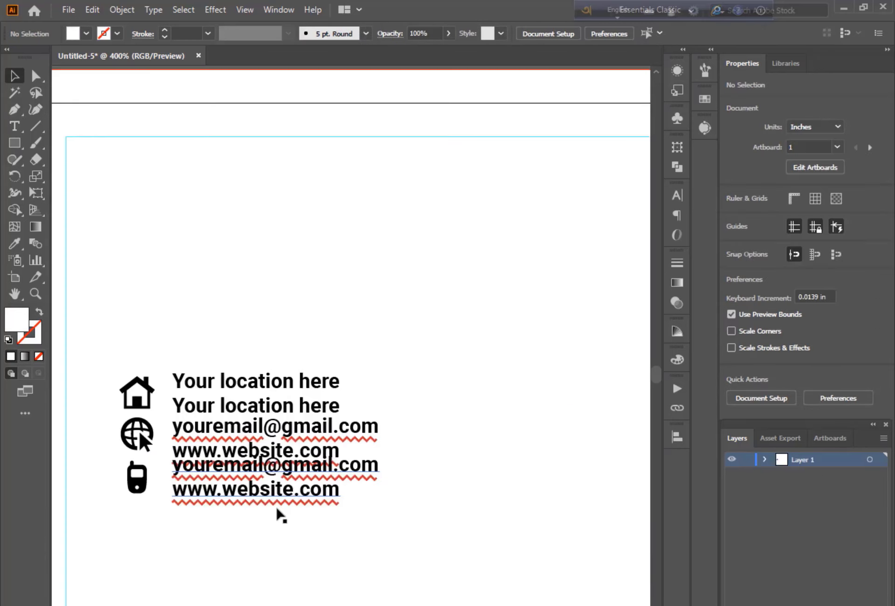
type("+")
type("000 123")
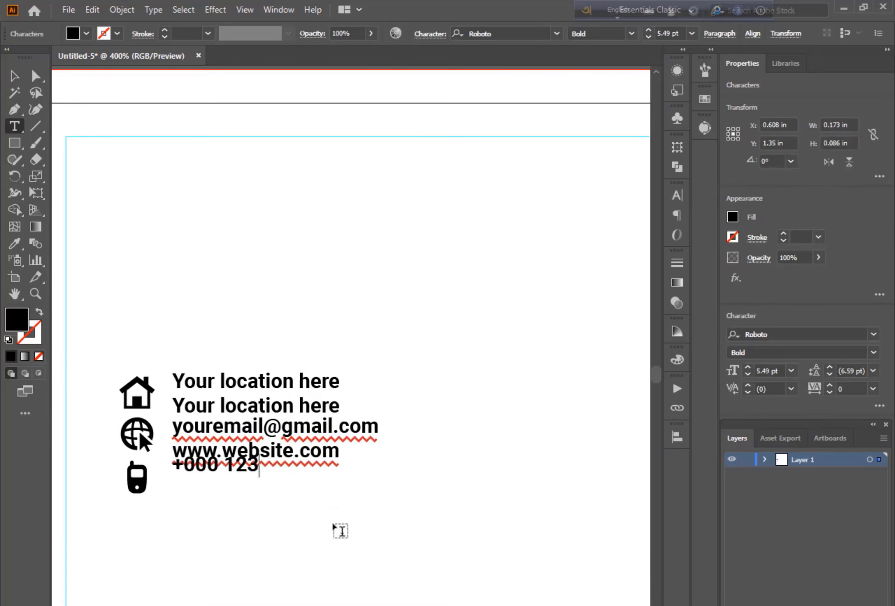
type(" 456 789")
key("Return")
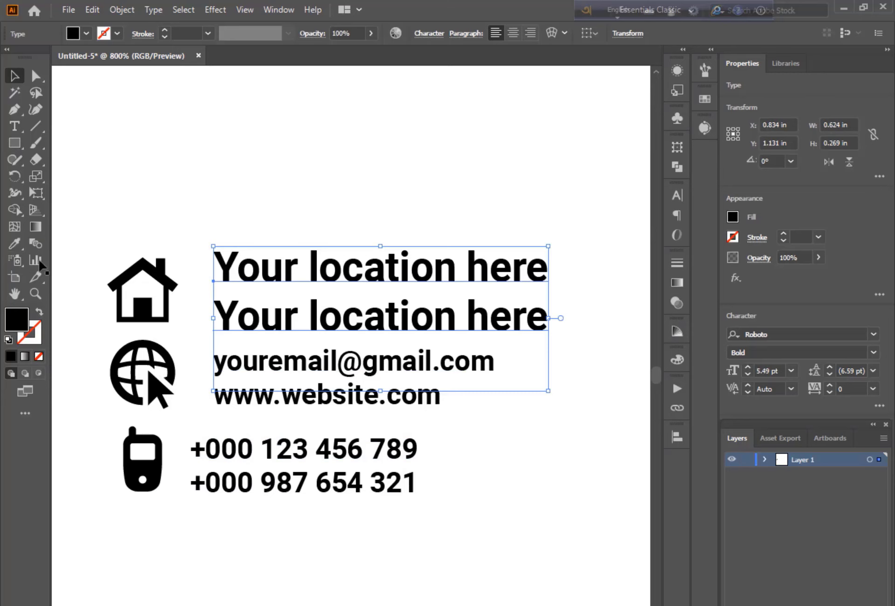
left_click(250, 455)
left_click(678, 437)
Move the email and website lines up, then start a curved Pen path down the card's right edge.
left_click(550, 510)
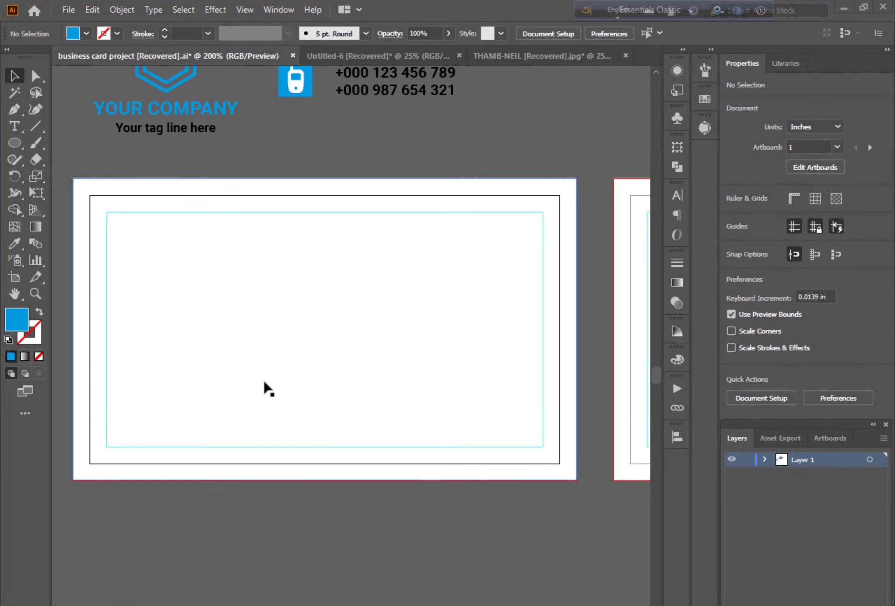
left_click(15, 111)
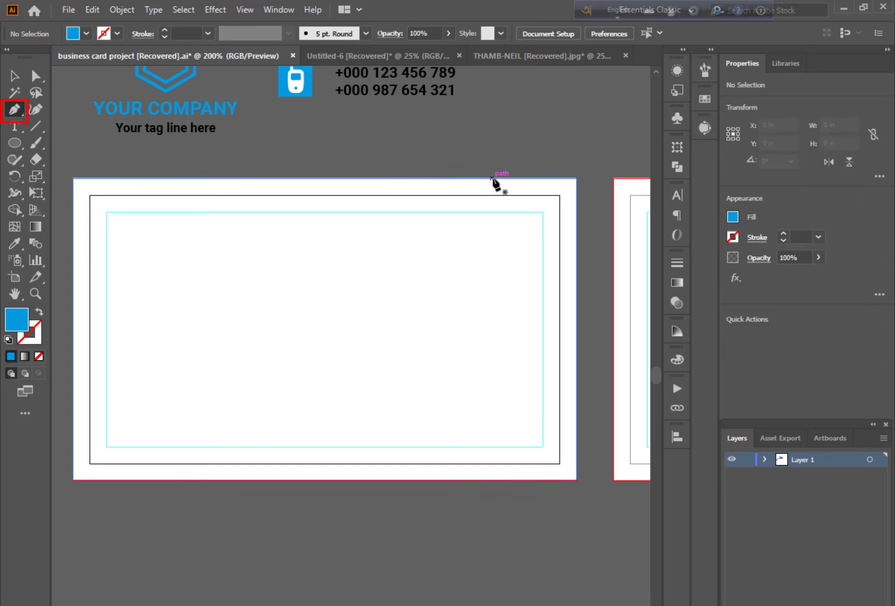
left_click(504, 178)
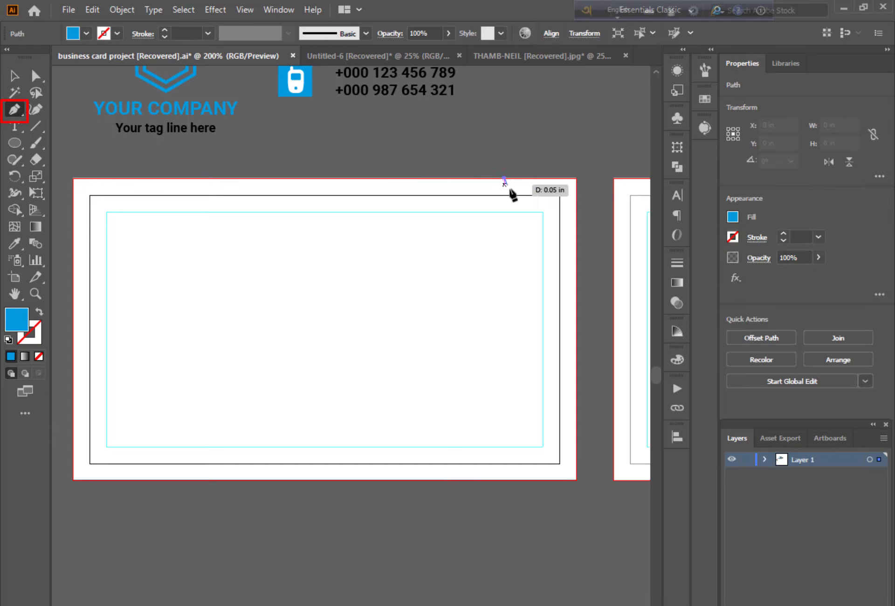
left_click_drag(522, 280, 494, 322)
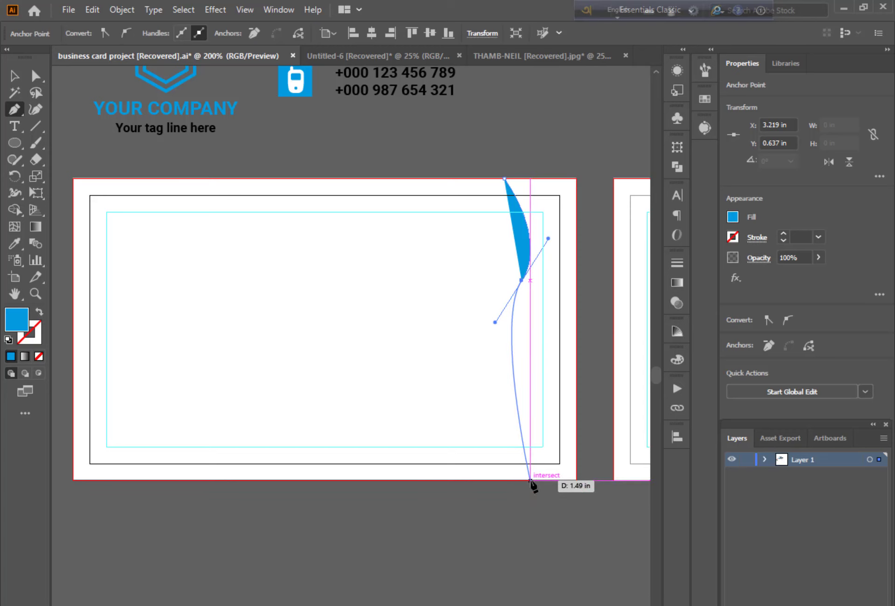
left_click_drag(531, 481, 553, 511)
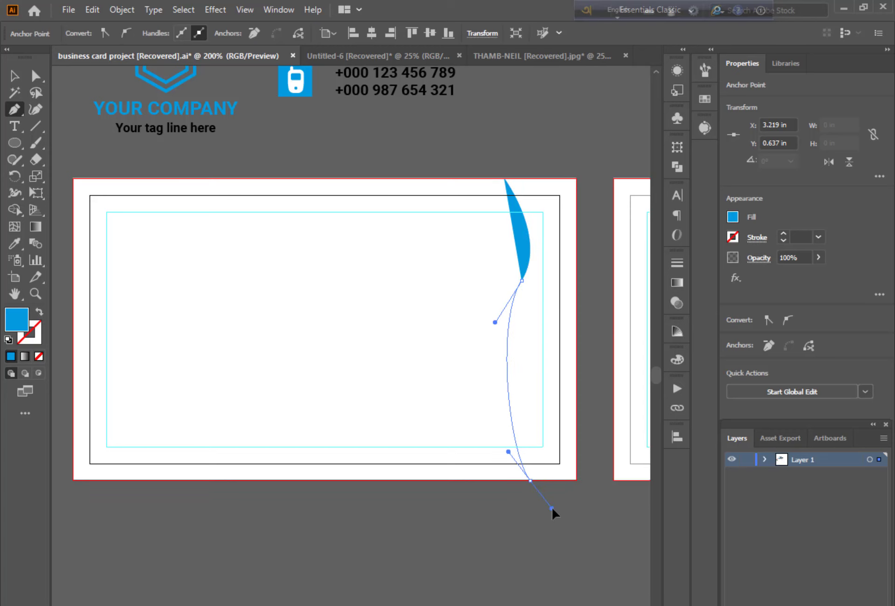
Close the blue wave shape past the card's bottom-right and top-right corners.
left_click_drag(577, 509, 598, 513)
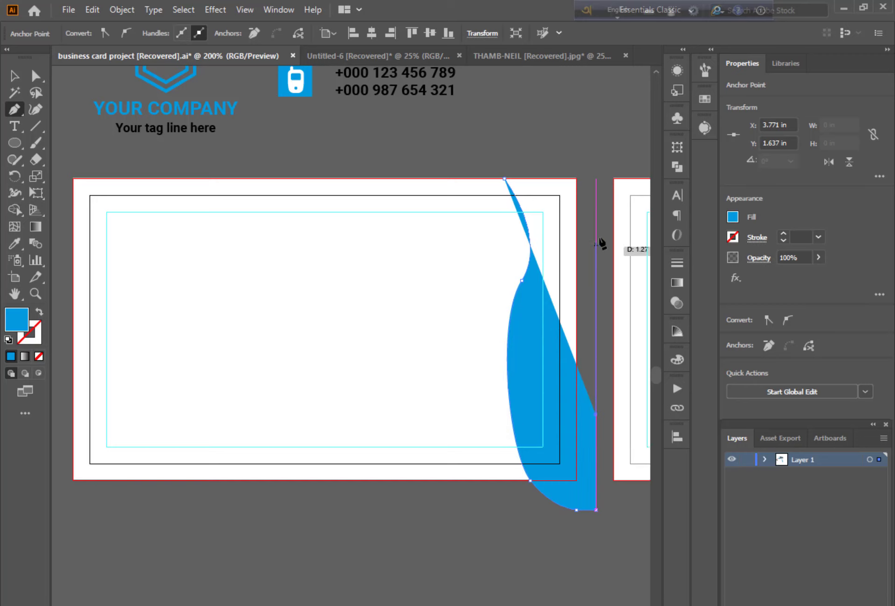
left_click(591, 145)
left_click_drag(586, 148, 572, 146)
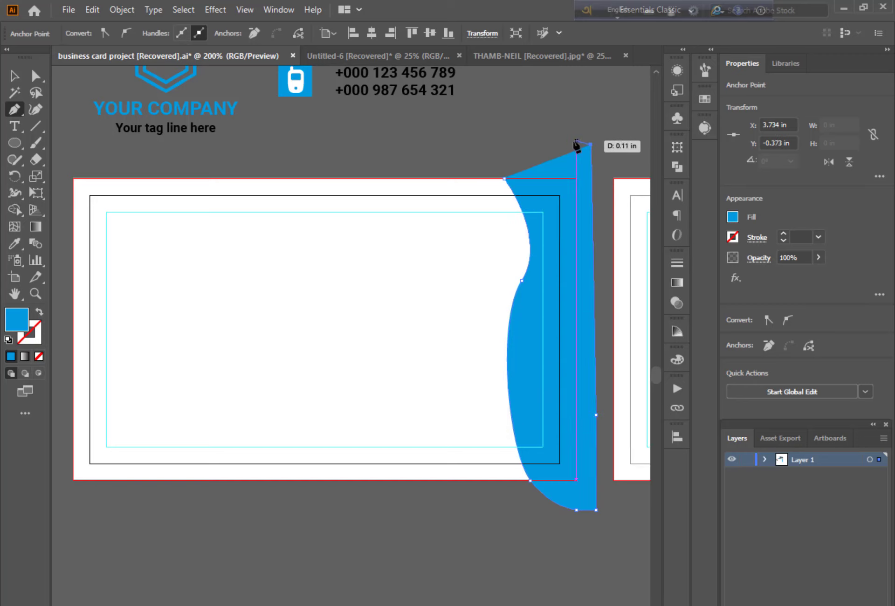
left_click(504, 132)
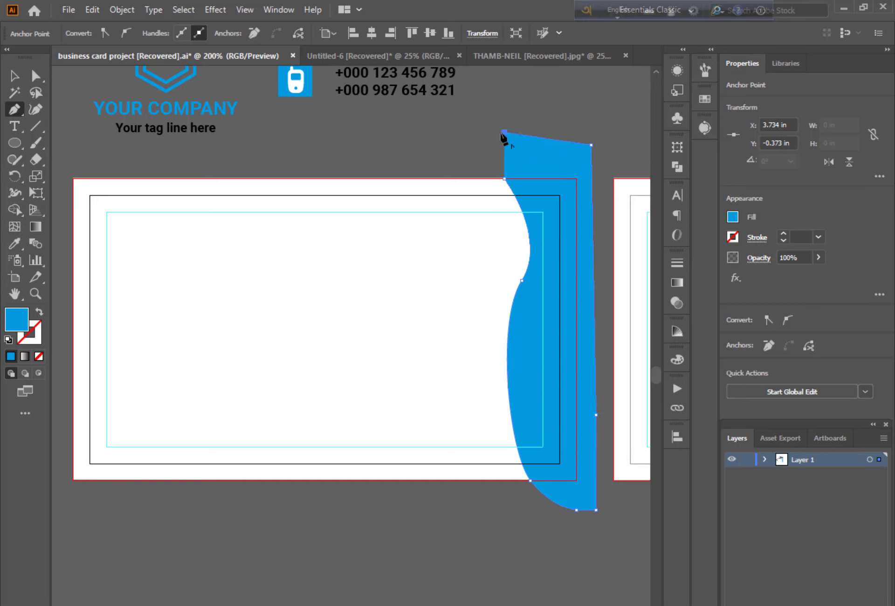
left_click(504, 178)
left_click(489, 178)
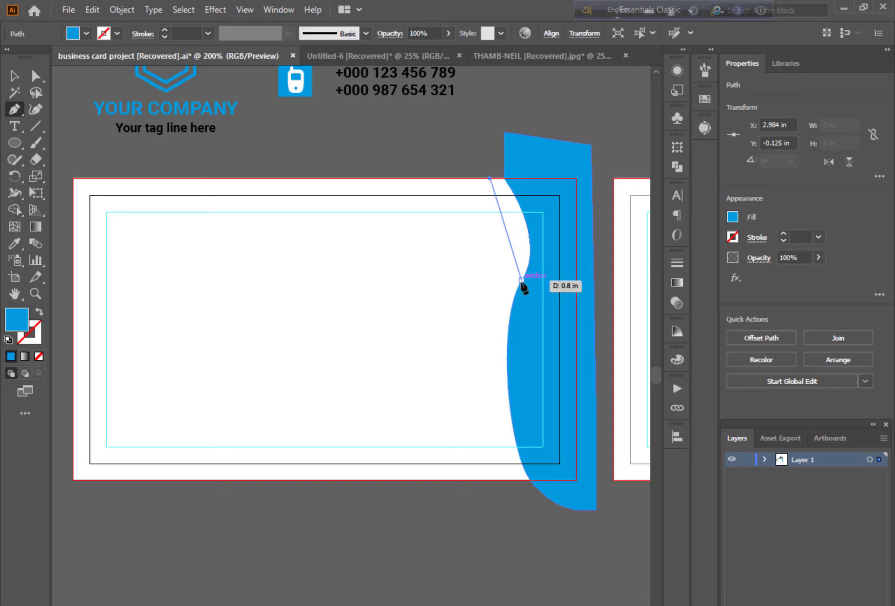
Draw a narrower second curved wave overlapping the upper part of the first wave.
left_click_drag(521, 282, 506, 329)
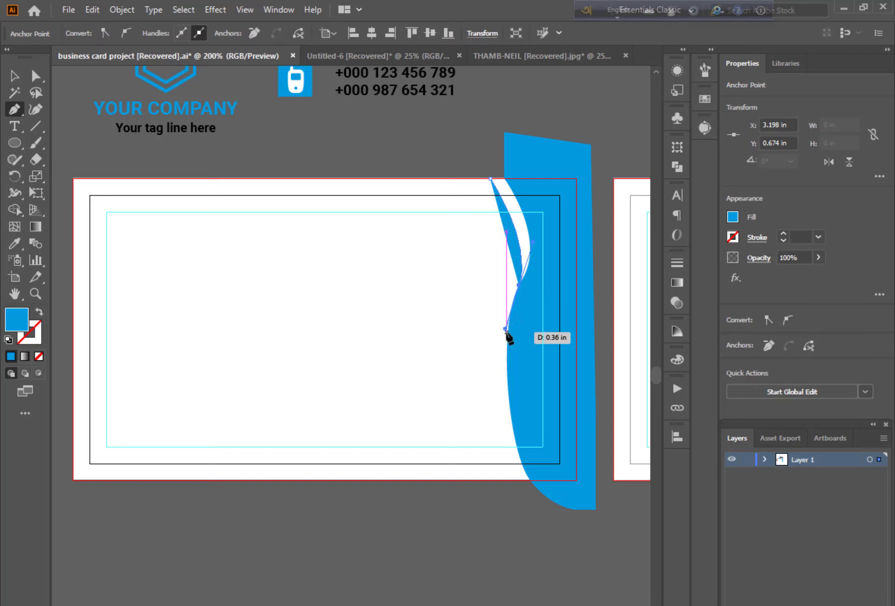
left_click_drag(550, 308, 552, 296)
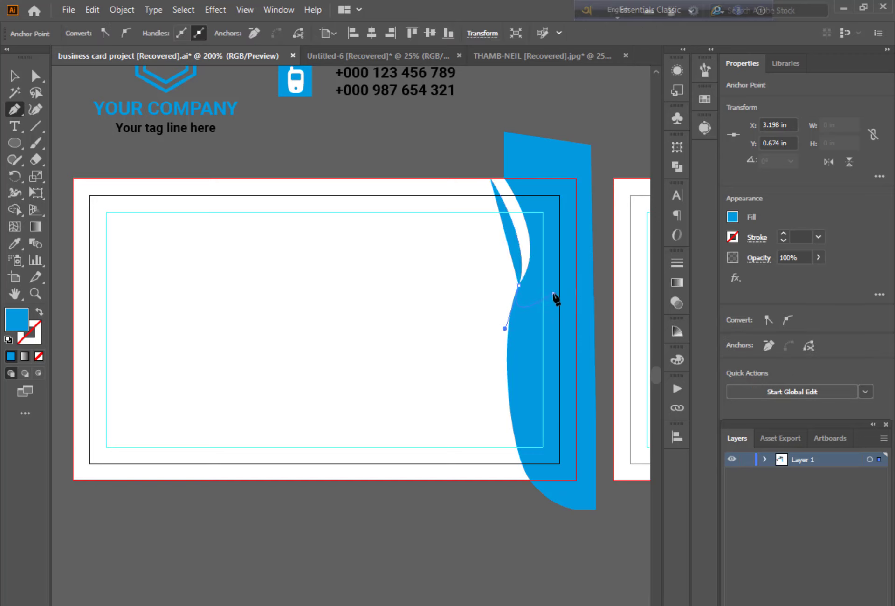
mouse_move(508, 163)
left_mouse_down()
mouse_move(527, 164)
mouse_move(479, 173)
left_mouse_up()
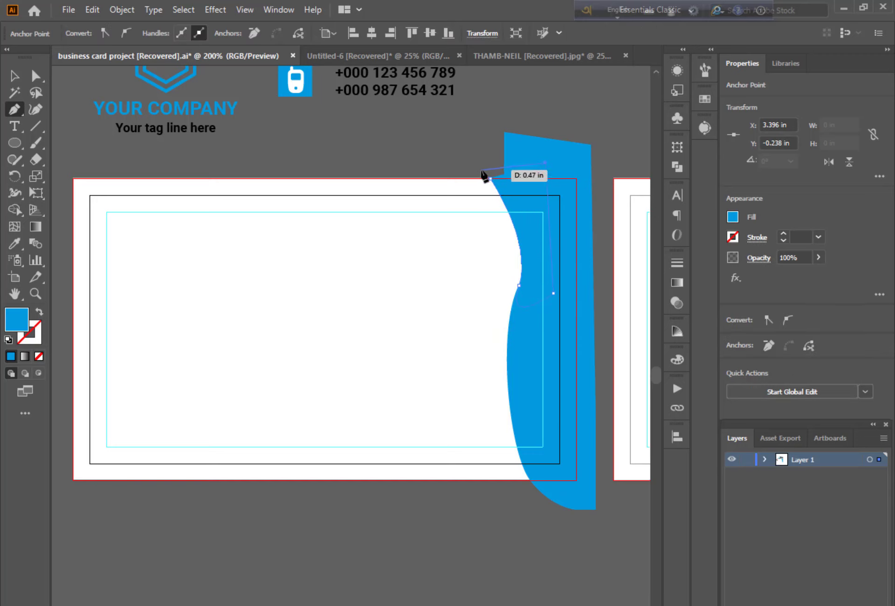
left_click_drag(327, 279, 409, 421)
Fill the second wave with a darker blue sampled from the colour wheel.
left_click_drag(327, 373, 400, 291)
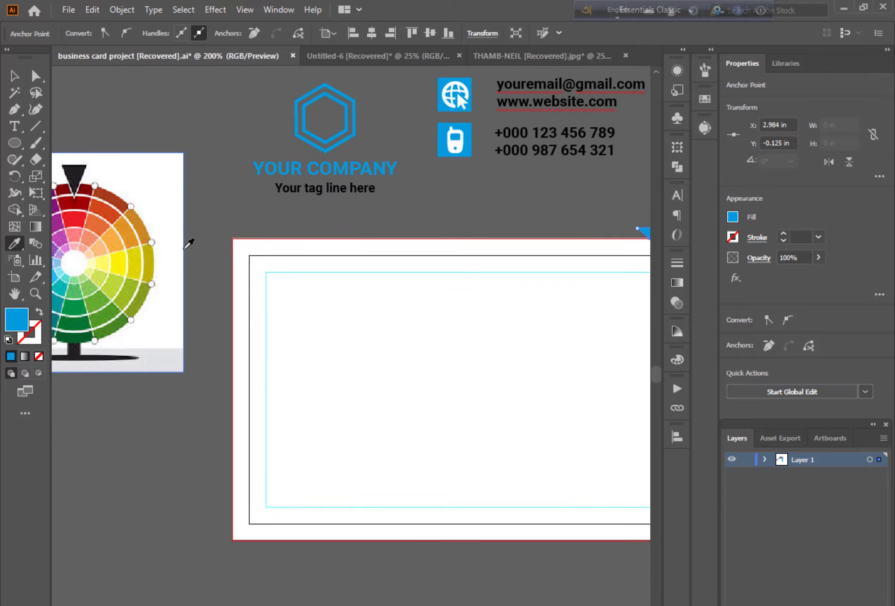
key("i")
left_click_drag(233, 326, 291, 298)
left_click(77, 269)
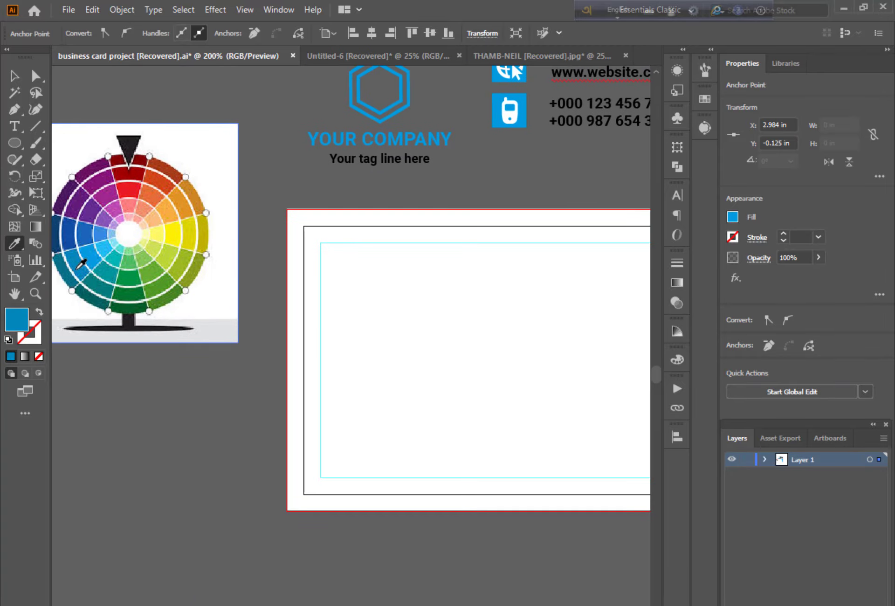
scroll(159, 319, "right", 5)
scroll(290, 310, "right", 2)
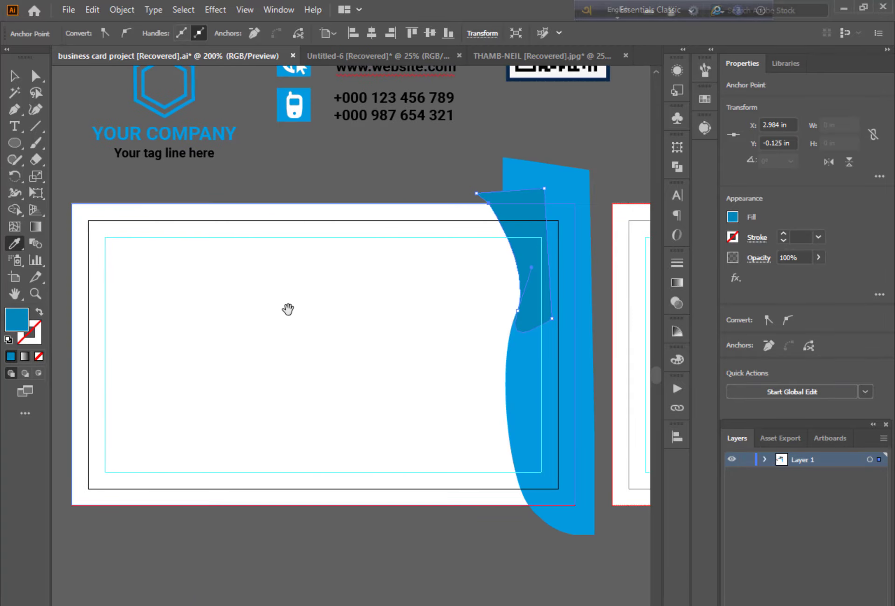
scroll(269, 302, "right", 2)
Send the darker wave behind the light blue wave and select both waves.
key("v")
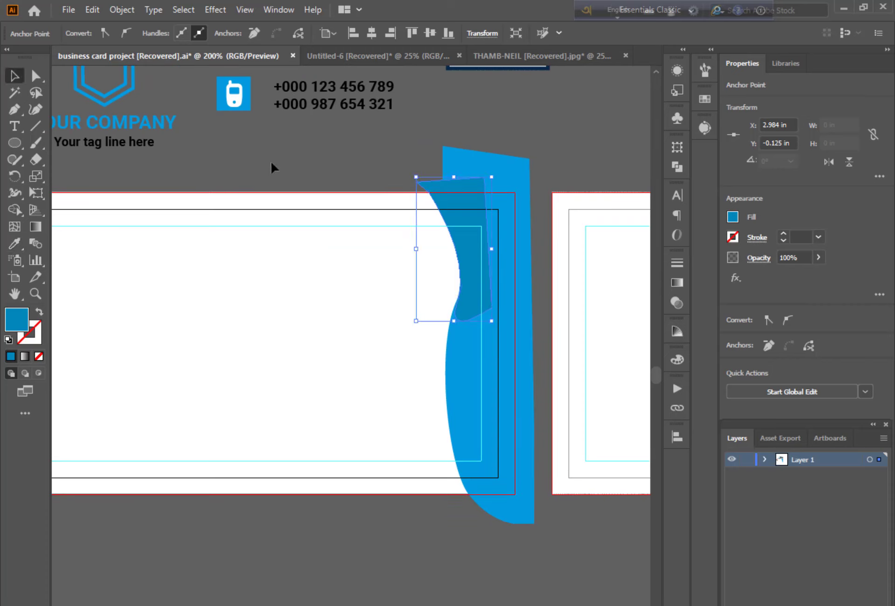
key("ctrl+[")
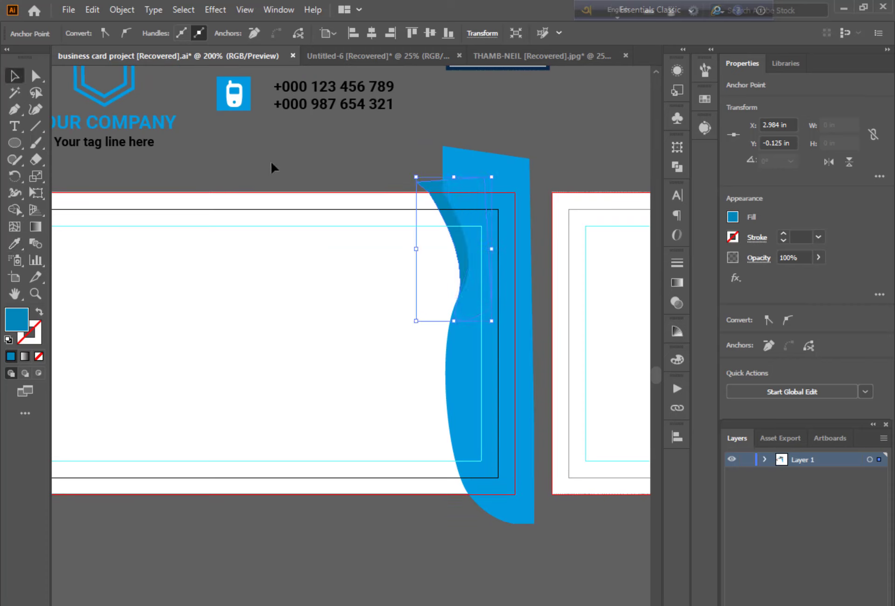
left_click(343, 170)
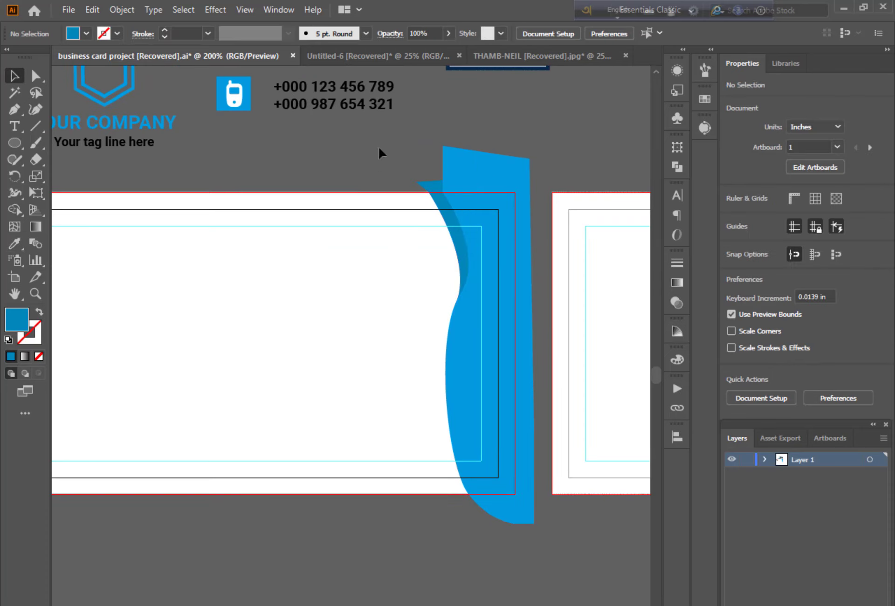
left_click_drag(370, 157, 528, 573)
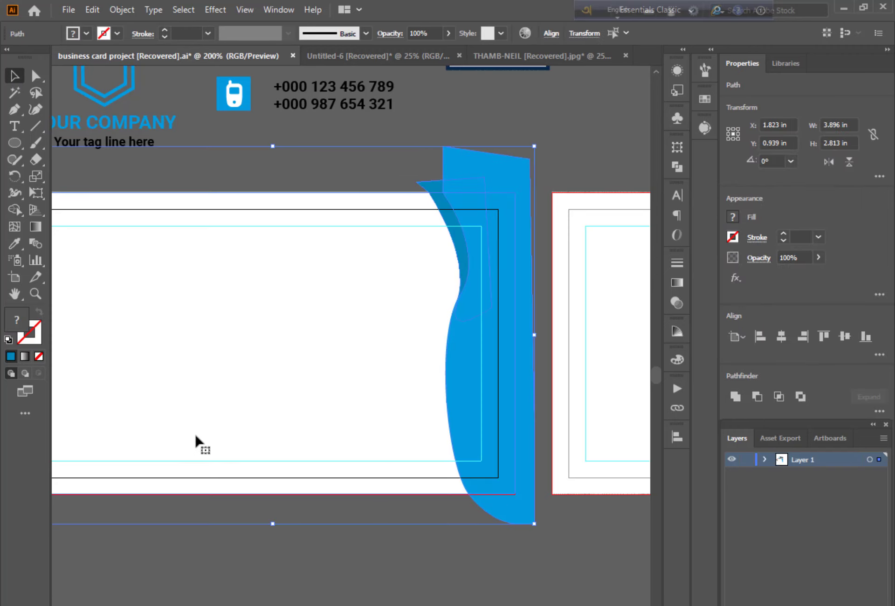
Use Shape Builder to delete the wave parts beyond the card's right and top edges.
left_click(14, 209)
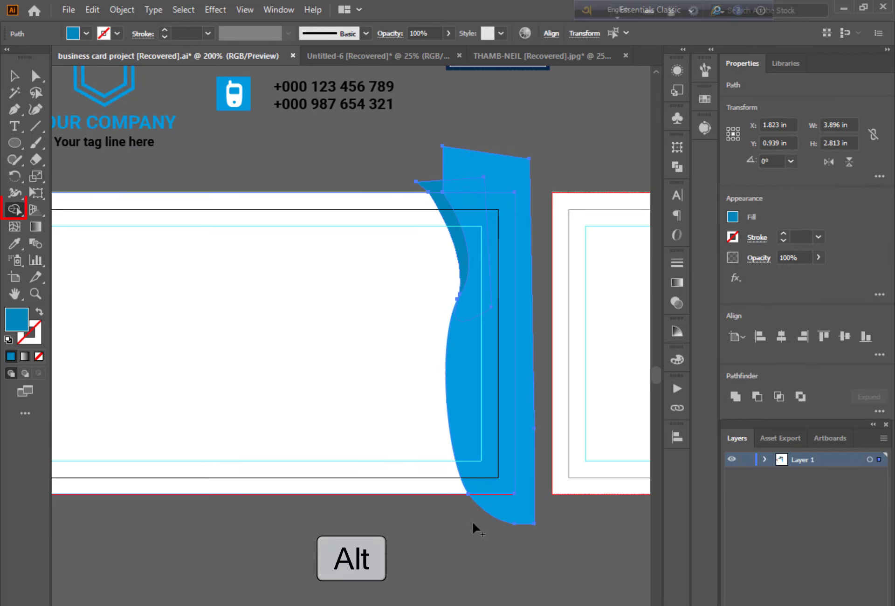
left_click(529, 515, "alt")
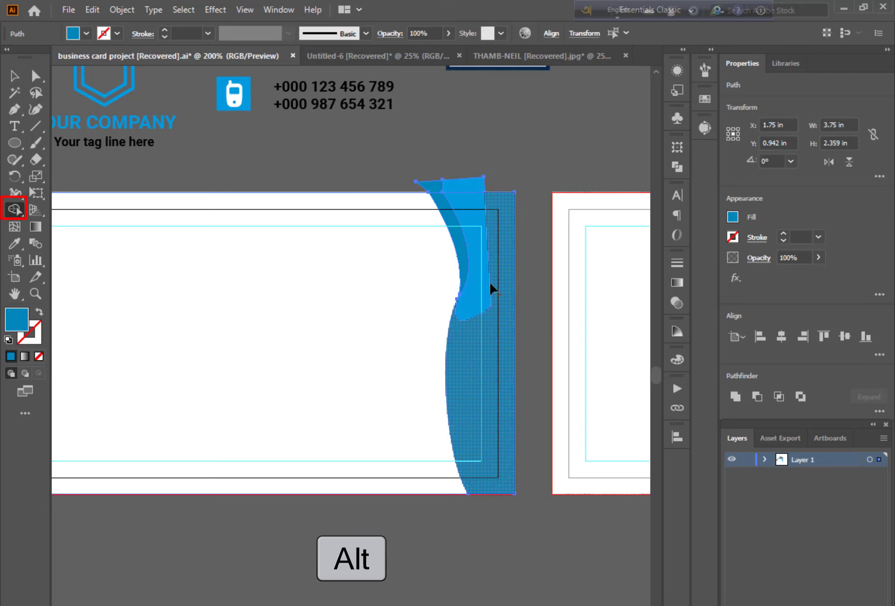
left_click(421, 185, "alt")
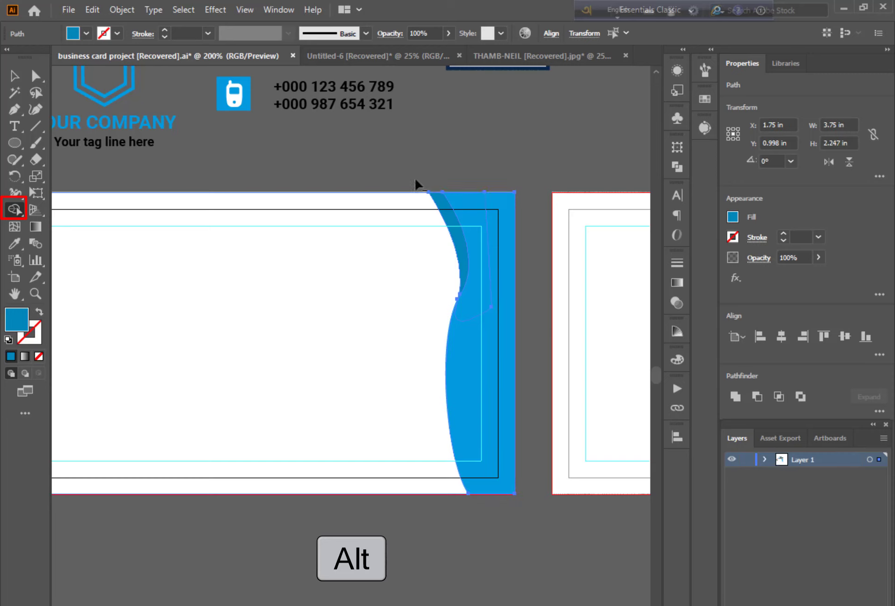
left_click(11, 79)
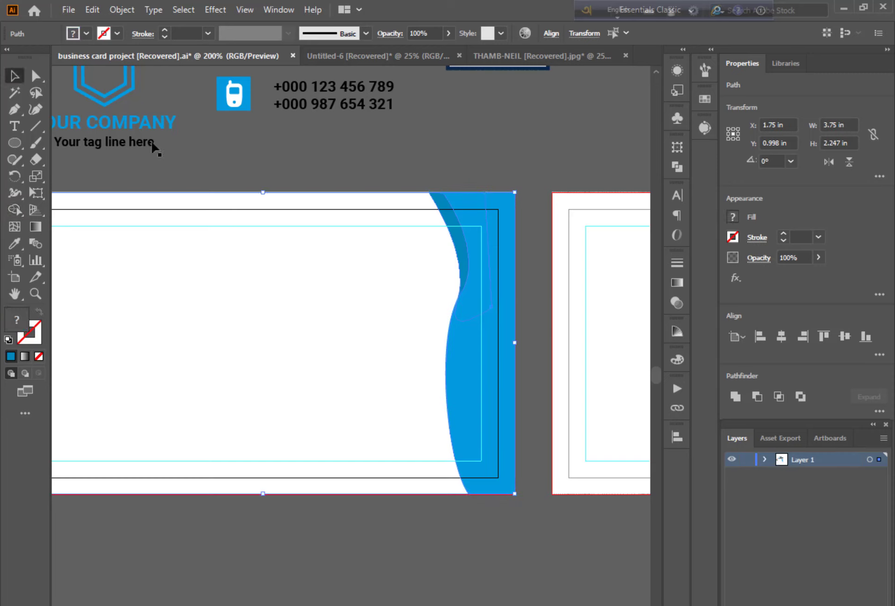
left_click(231, 153)
key("ctrl+minus")
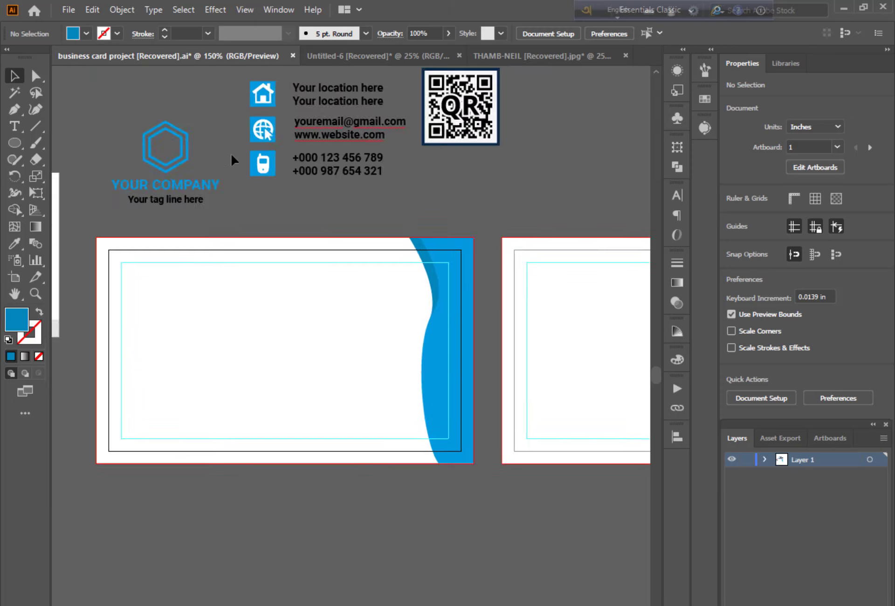
key("ctrl+plus")
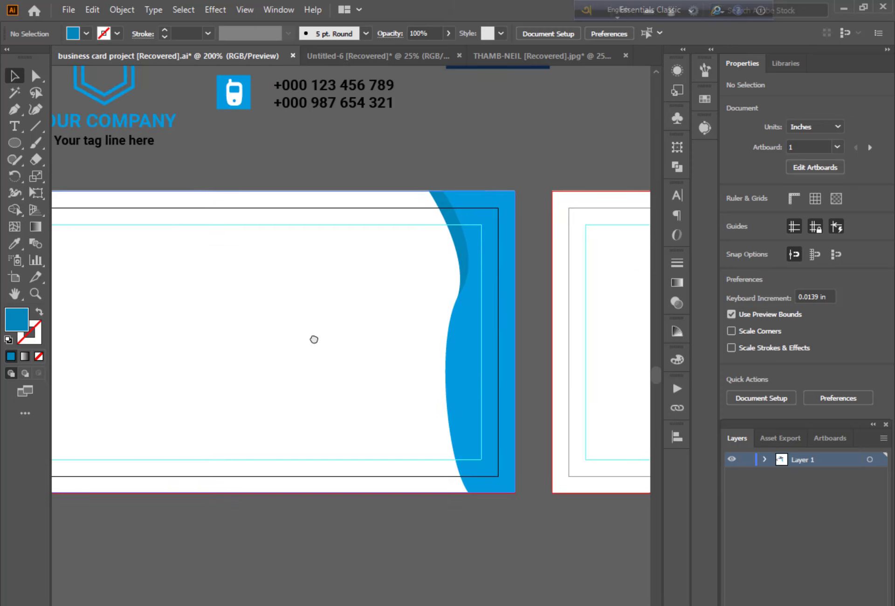
Select the front card's blue wave for anchor editing and zoom into its upper bend.
left_click_drag(314, 339, 216, 282)
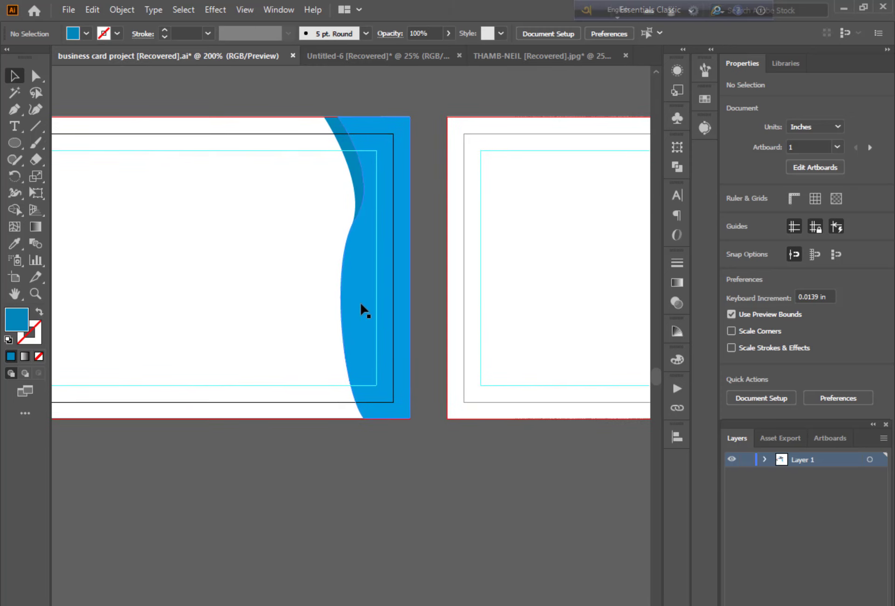
left_click(364, 310)
left_click(36, 77)
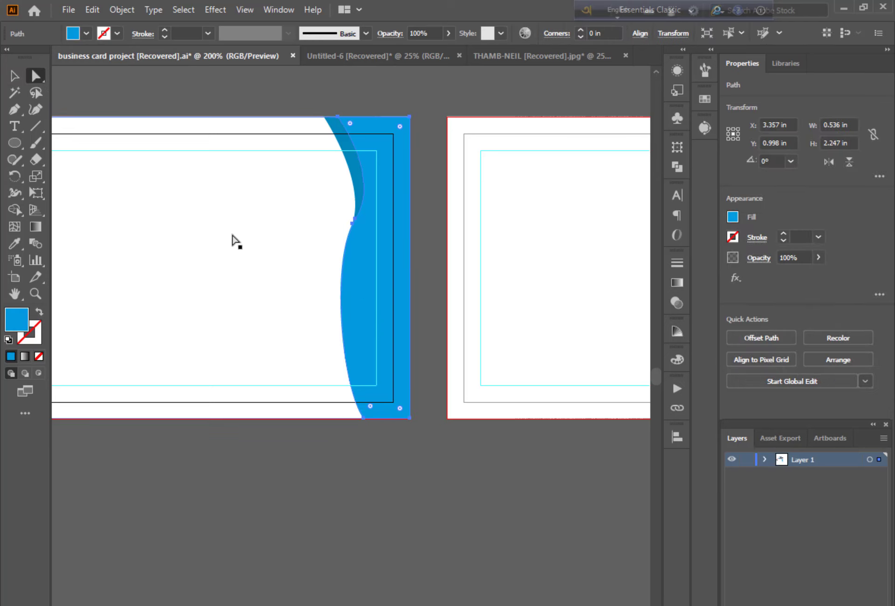
left_click(391, 297)
key("ctrl+plus")
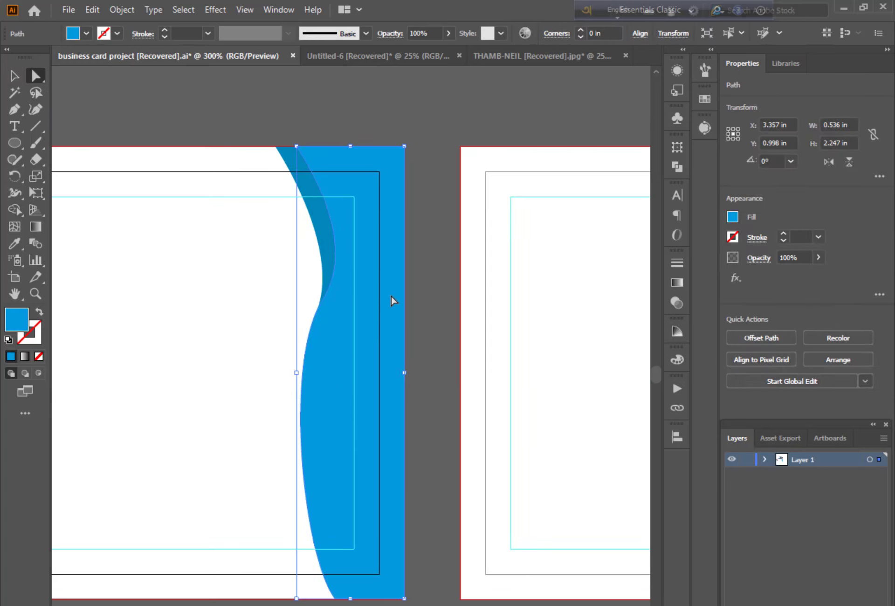
key("ctrl+plus")
Drag the upper anchor's lower handle down-left so the wave bends deeper and smoother.
scroll(382, 298, "down", 2)
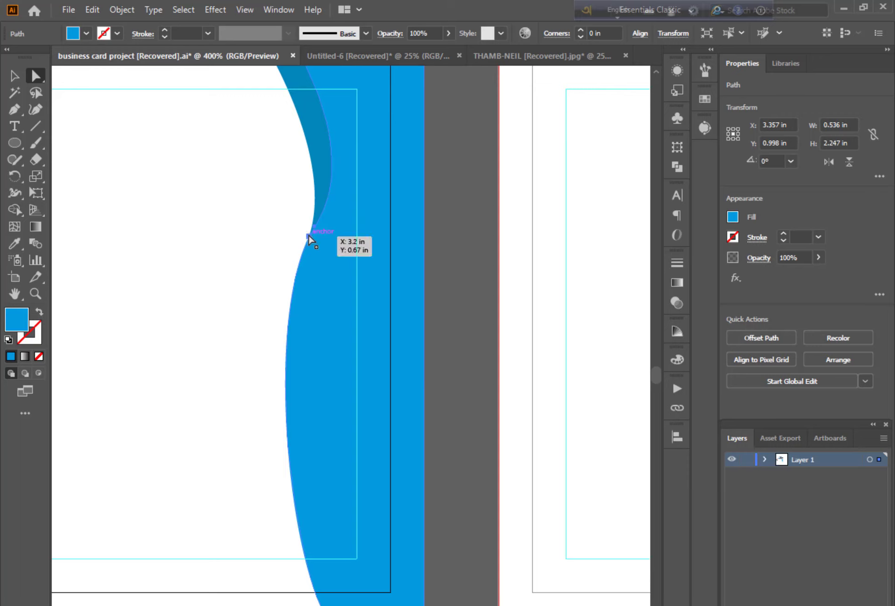
left_click(309, 236)
left_click_drag(265, 325, 201, 396)
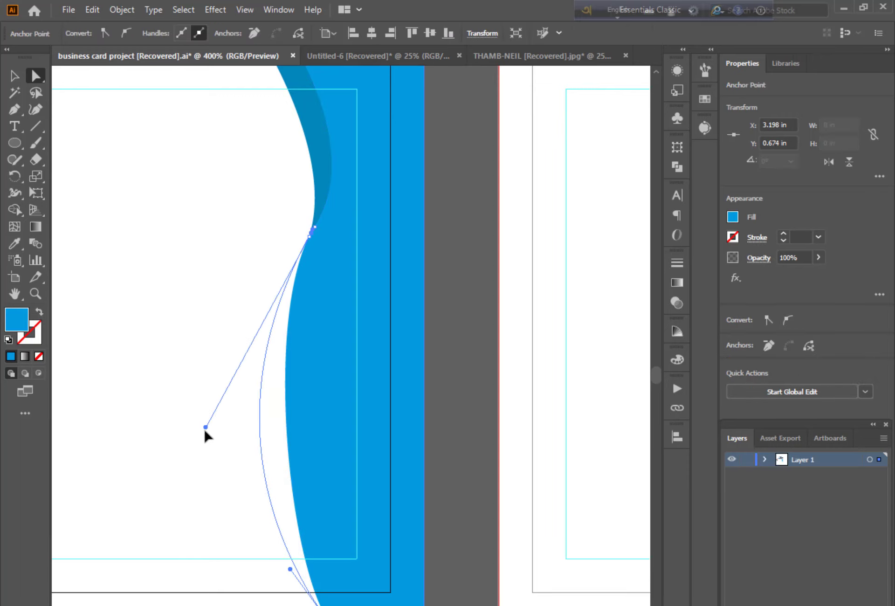
left_click_drag(201, 402, 205, 450)
left_click(450, 513)
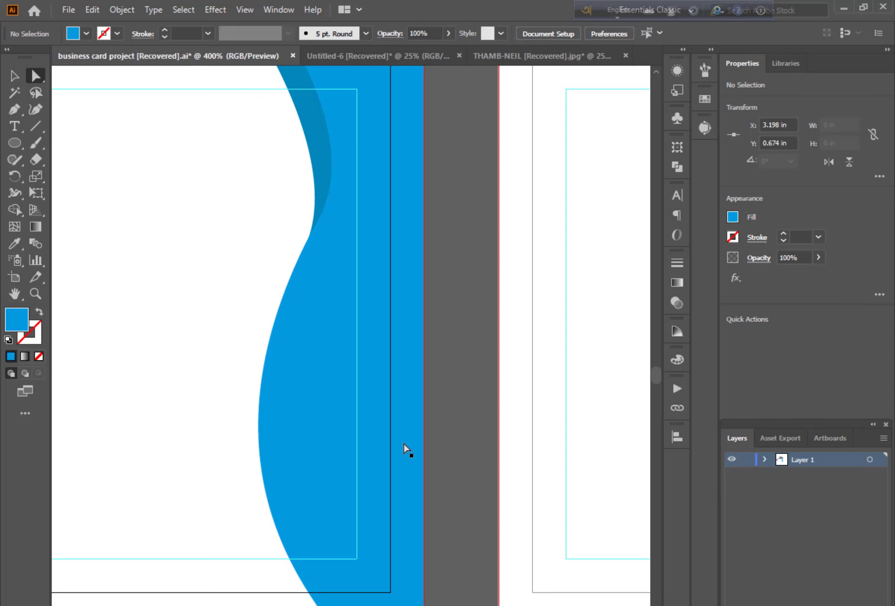
key("v")
scroll(404, 445, "down", 3, "alt")
Copy the blue wave to the back card's left edge and reflect it on the Vertical axis.
mouse_move(117, 349)
left_mouse_down()
mouse_move(521, 349)
mouse_move(519, 359)
mouse_move(200, 377)
left_mouse_up()
left_click(539, 542)
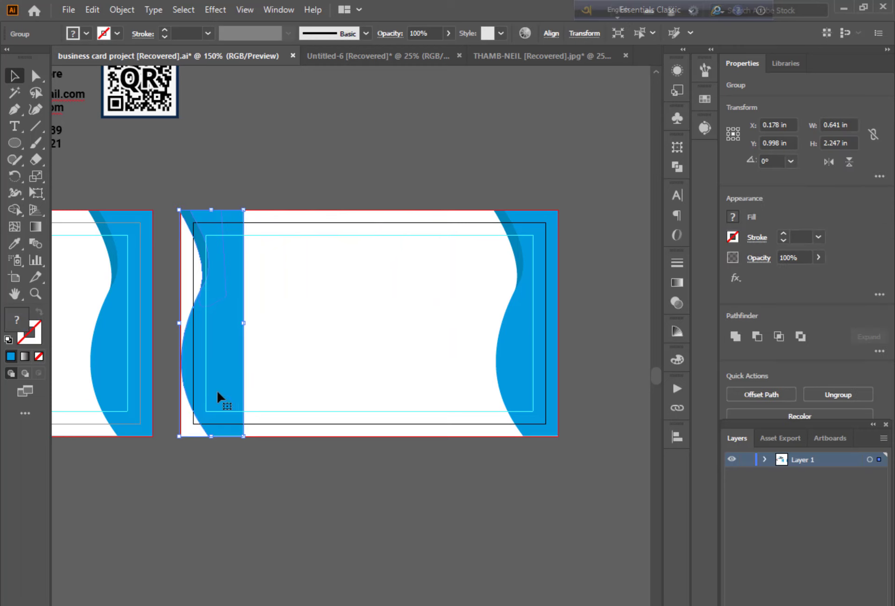
right_click(203, 329)
mouse_move(244, 486)
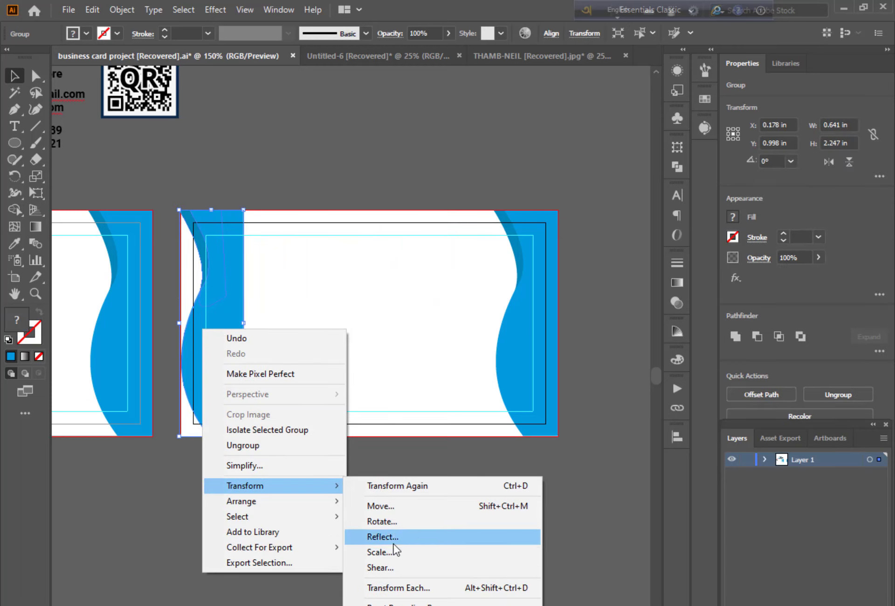
left_click(391, 537)
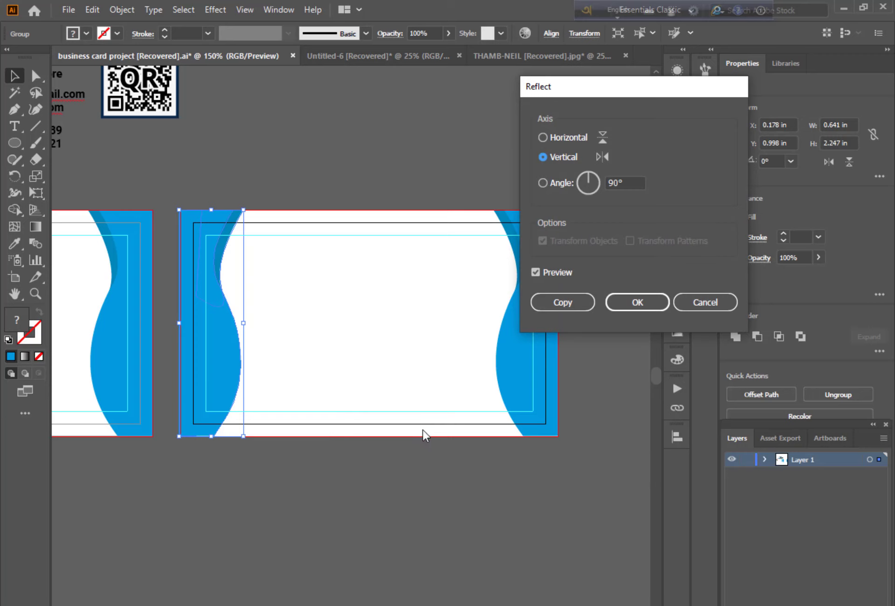
left_click(628, 306)
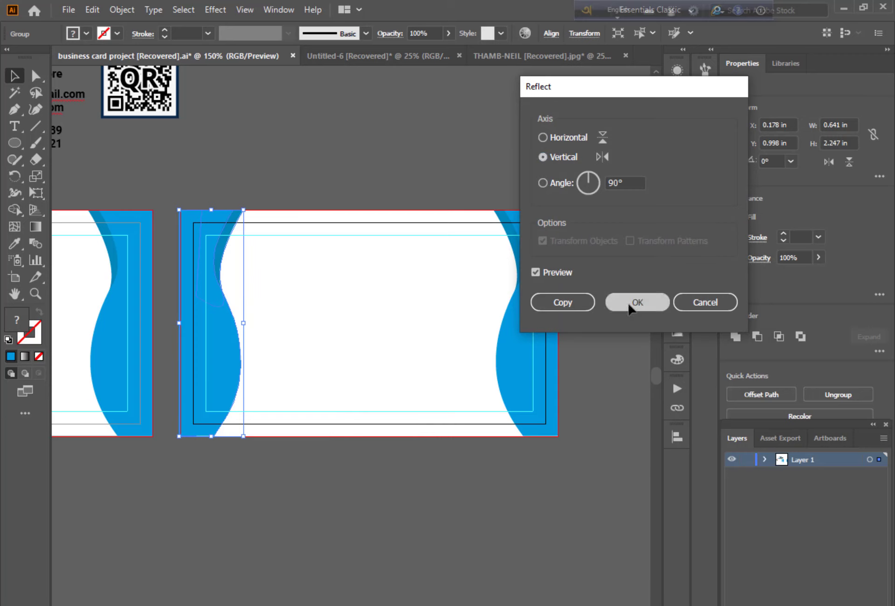
left_click(618, 329)
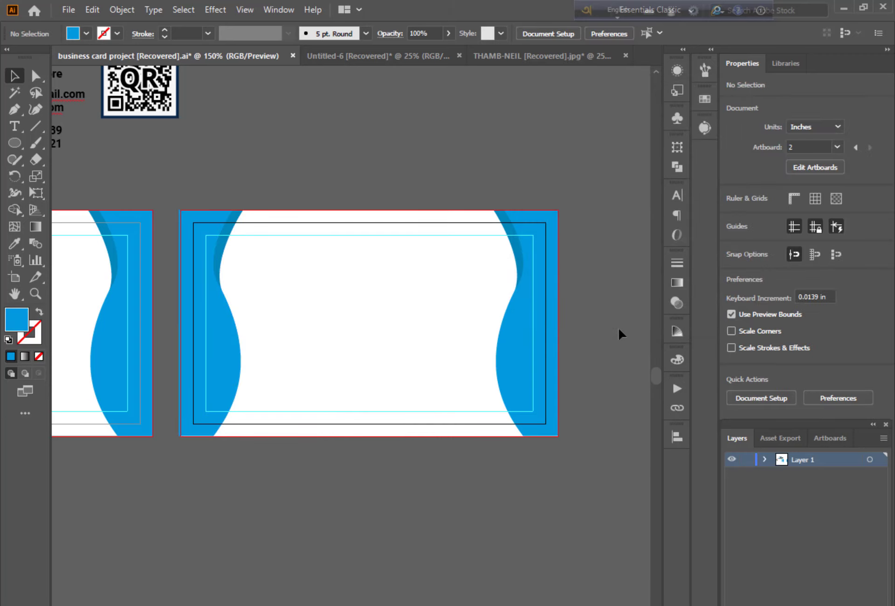
Reflect the copied wave again on the Horizontal axis to flip it top-to-bottom.
right_click(225, 349)
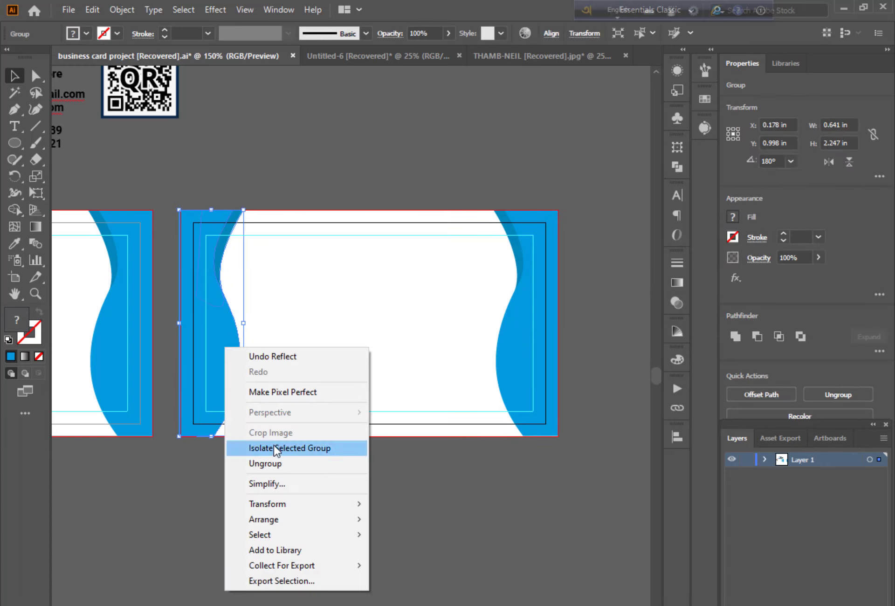
mouse_move(268, 505)
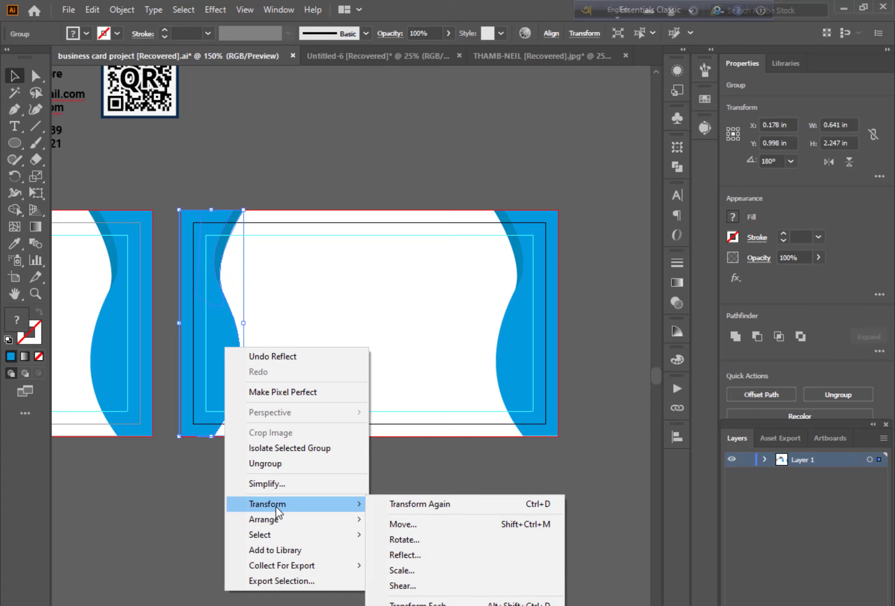
left_click(422, 555)
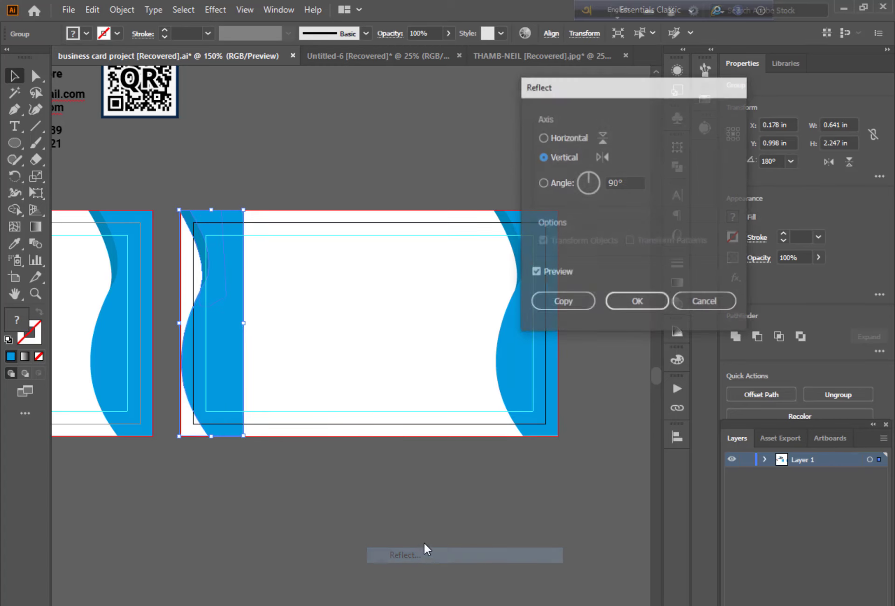
left_click(554, 135)
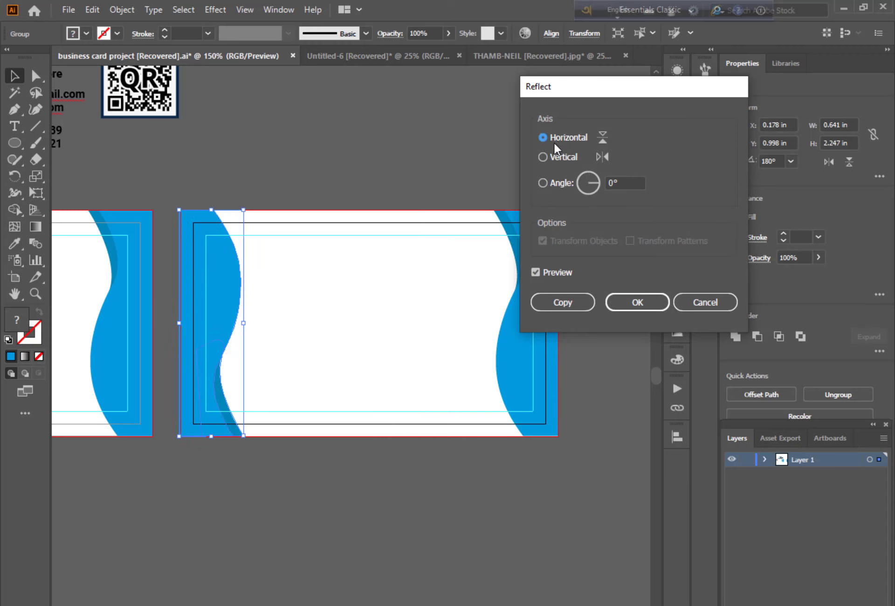
left_click(637, 301)
left_click(393, 145)
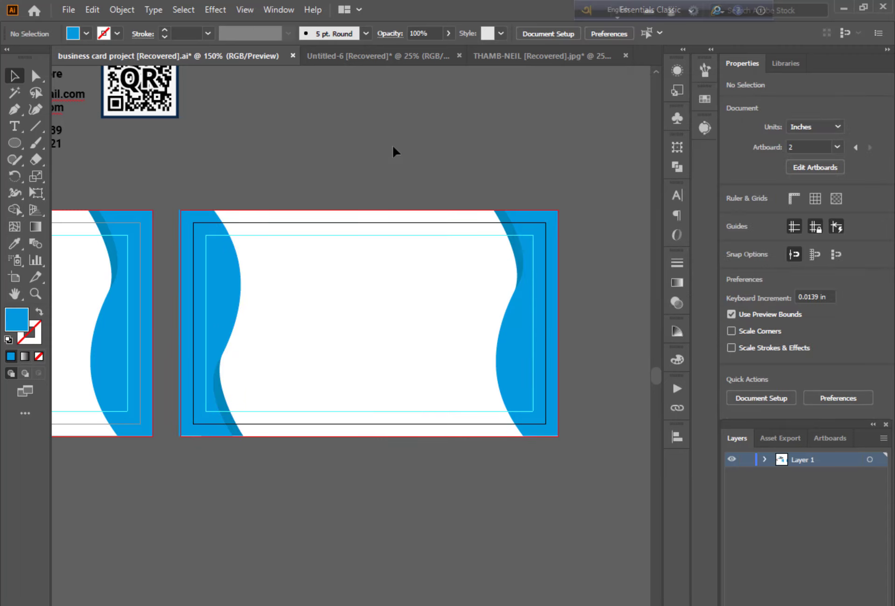
Move the contact icons and details group onto the front card's lower left.
scroll(394, 147, "left", 3)
scroll(424, 194, "left", 3)
scroll(448, 270, "left", 1)
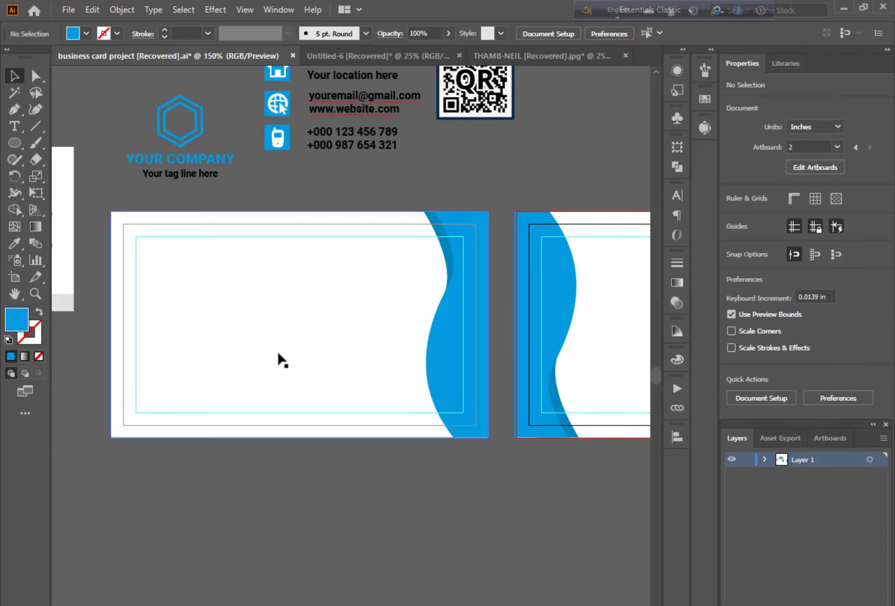
left_click_drag(336, 135, 209, 394)
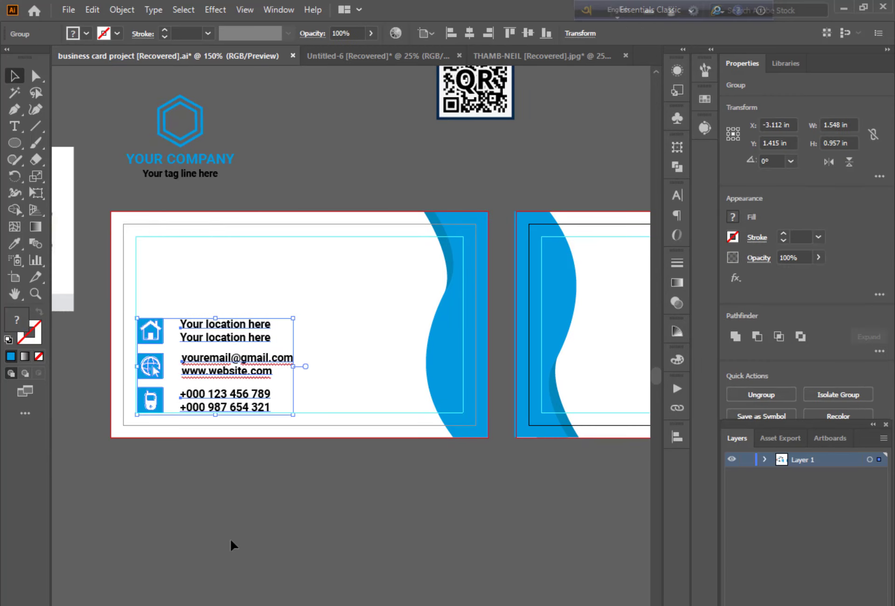
left_click(248, 505)
Place the name and Graphic Designer title at the front card's top left.
scroll(189, 485, "up", 3)
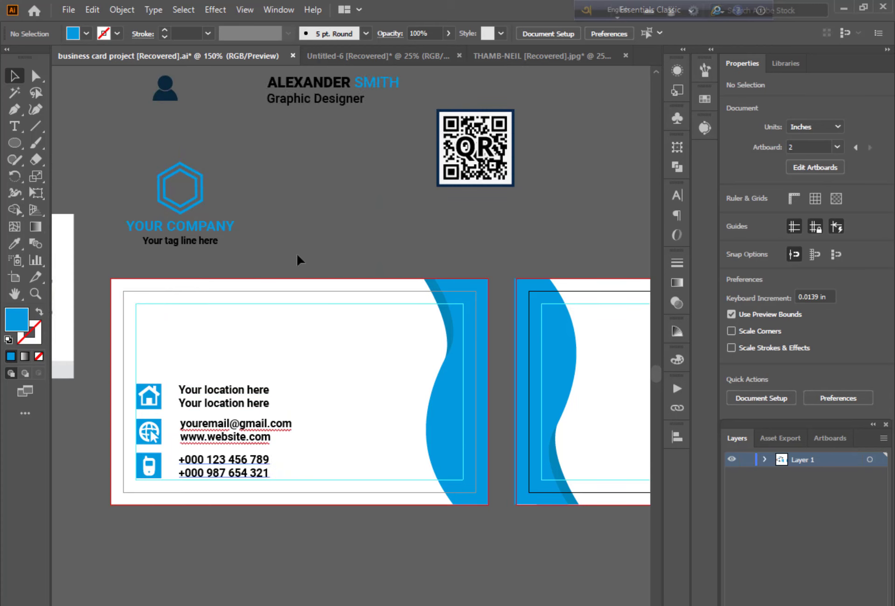
left_click_drag(315, 107, 186, 336)
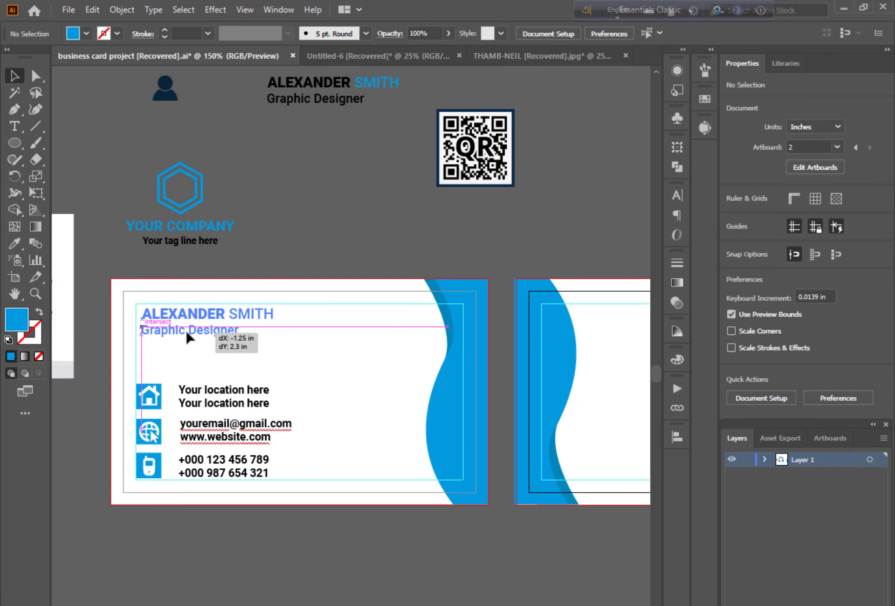
left_click(306, 202)
scroll(306, 202, "down", 3)
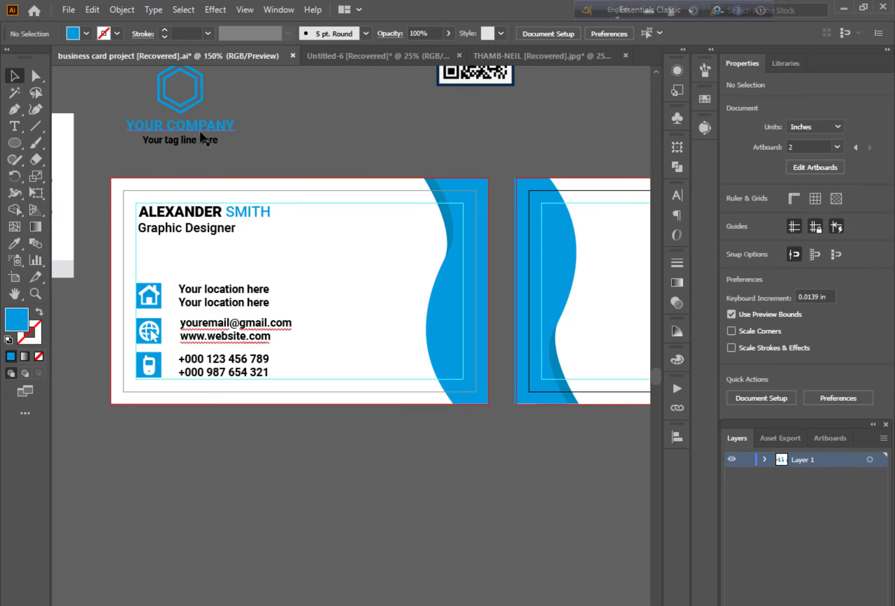
Move the YOUR COMPANY logo group onto the back card and enlarge it.
left_click_drag(180, 108, 610, 264)
left_click_drag(566, 350, 257, 348)
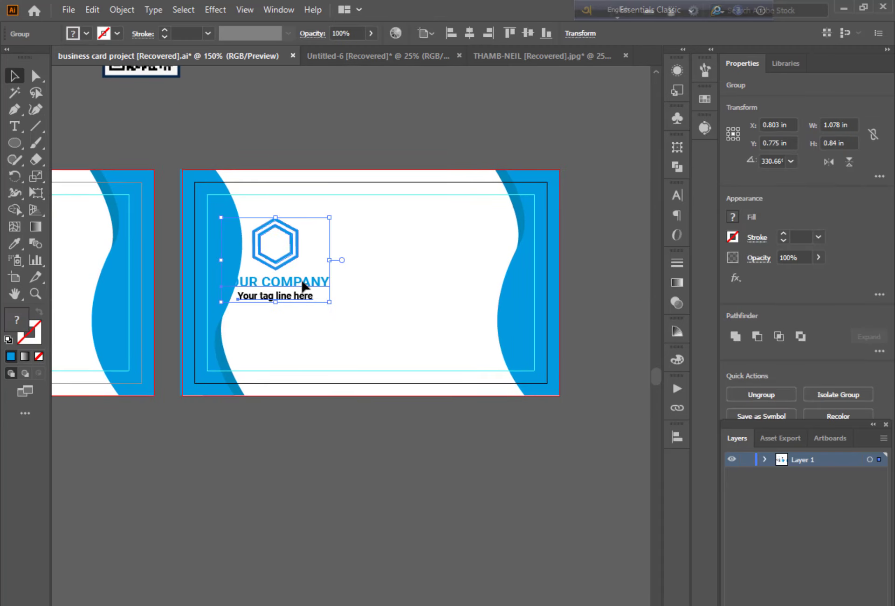
mouse_move(298, 293)
left_mouse_down()
mouse_move(409, 302)
mouse_move(367, 343)
left_mouse_up()
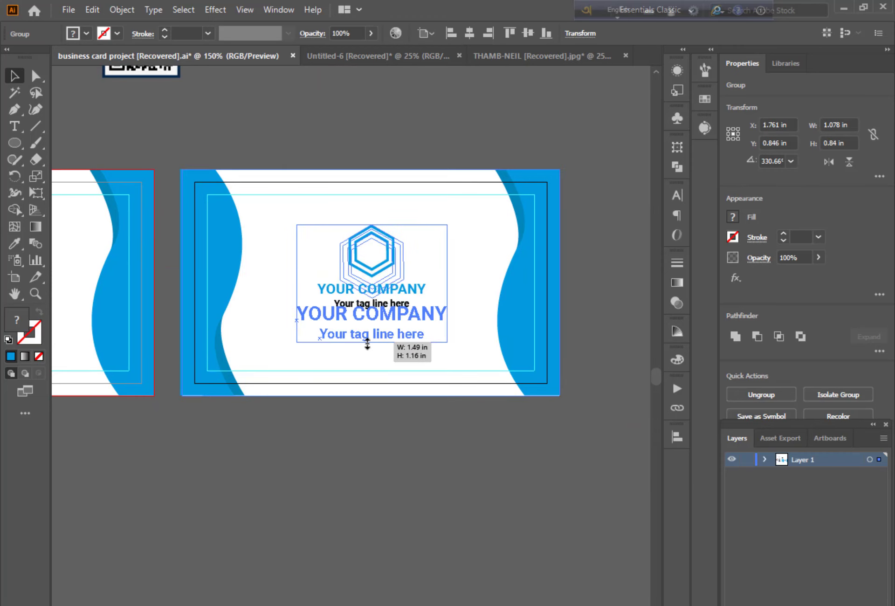
Centre the logo horizontally and vertically on the back card's artboard.
left_click(677, 437)
left_click(619, 464)
left_click(539, 460)
left_click(626, 404)
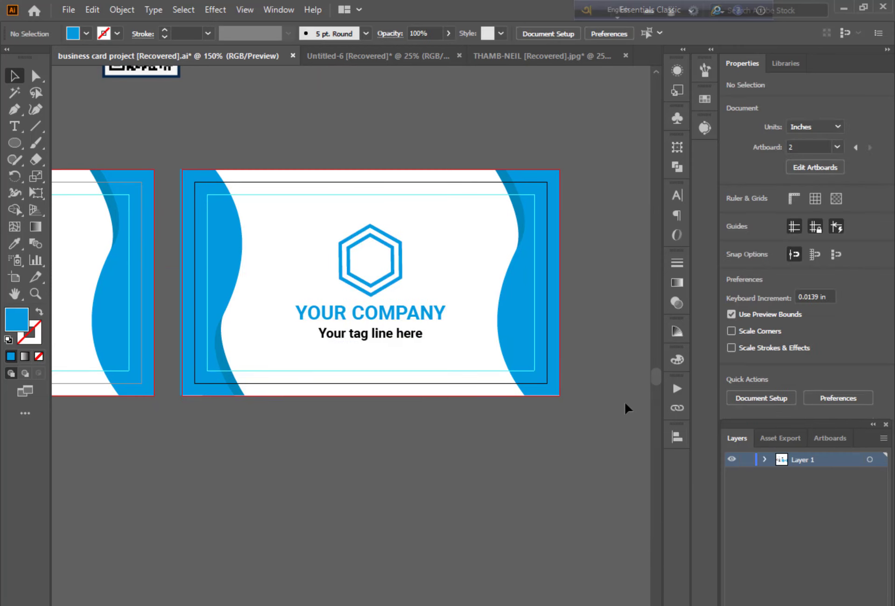
scroll(452, 402, "left", 5)
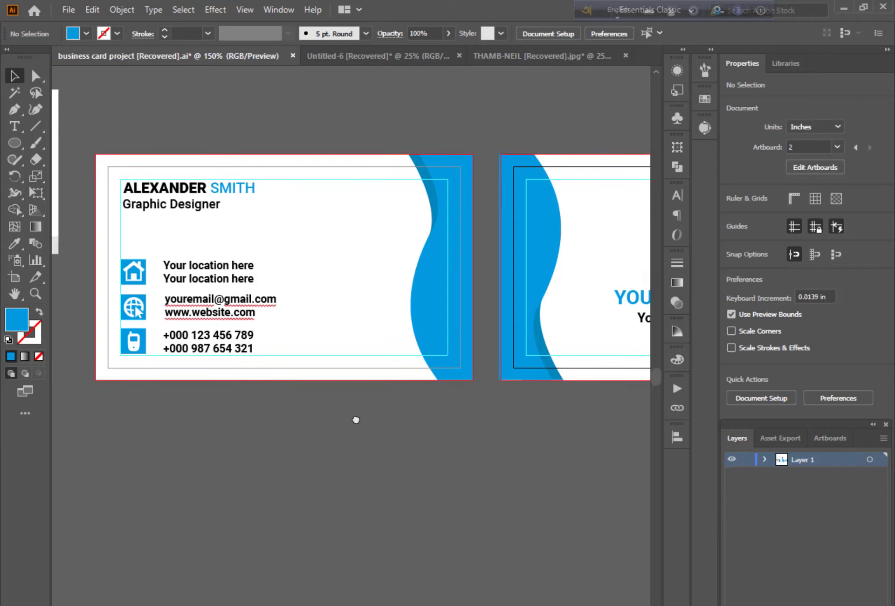
scroll(293, 421, "right", 5)
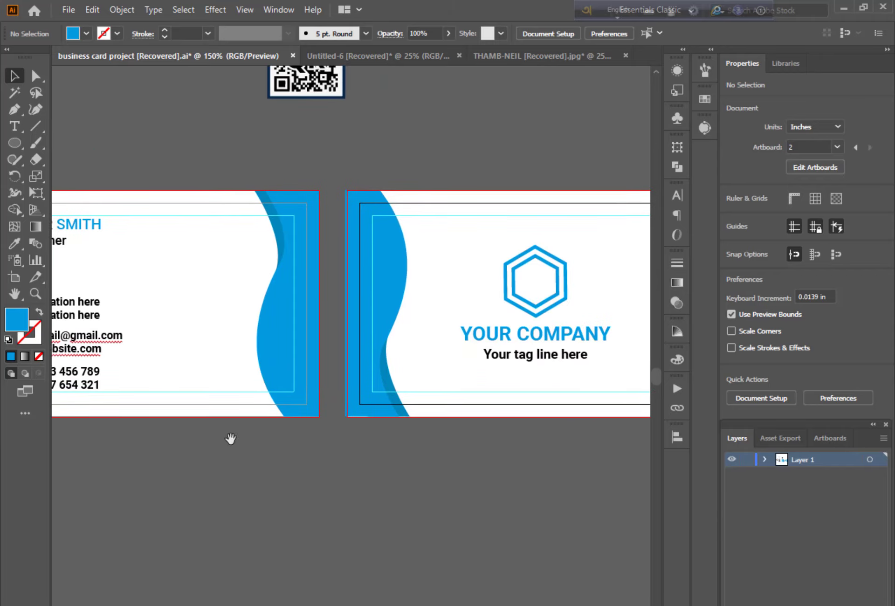